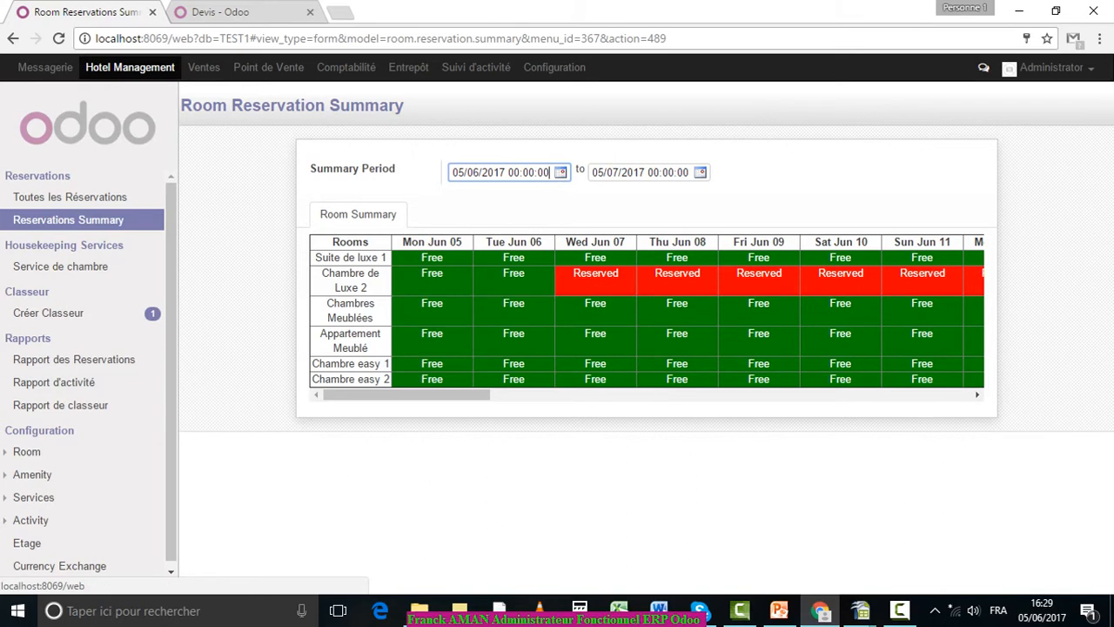
Look through the Ventes clients and the Comptabilité section, including its end-of-period operations and official accounting reports
left_click(204, 67)
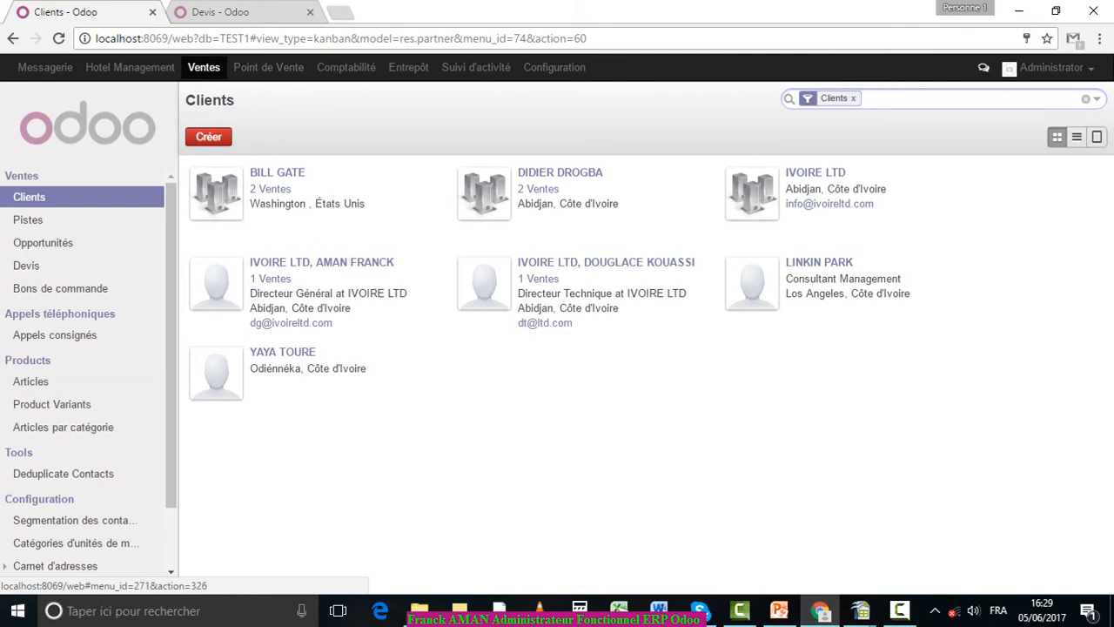
left_click(347, 67)
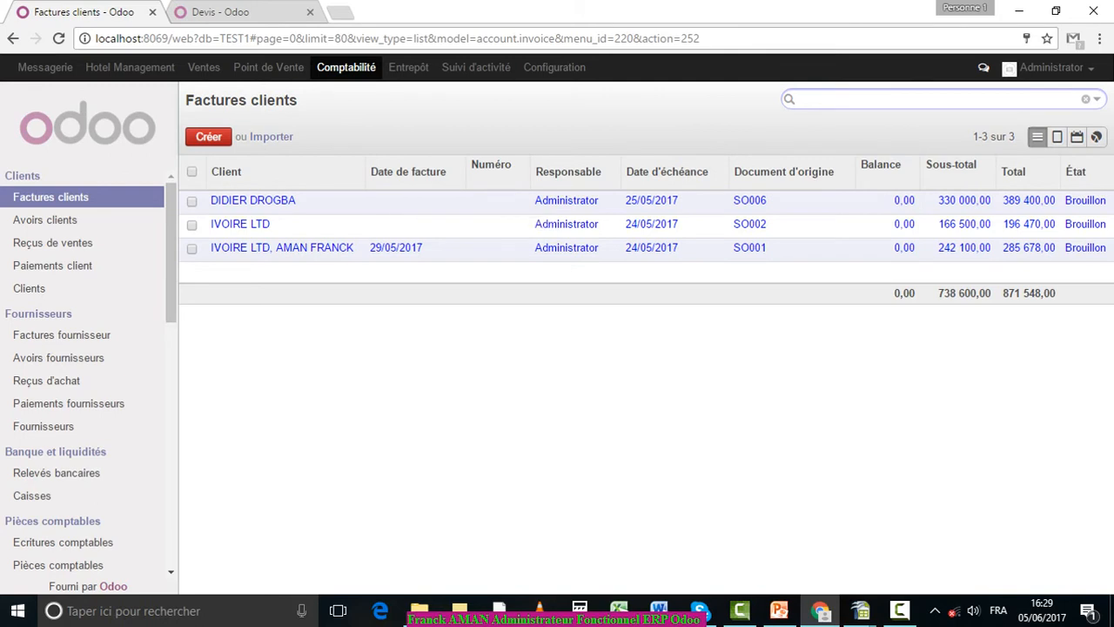
scroll(87, 374, "down", 3)
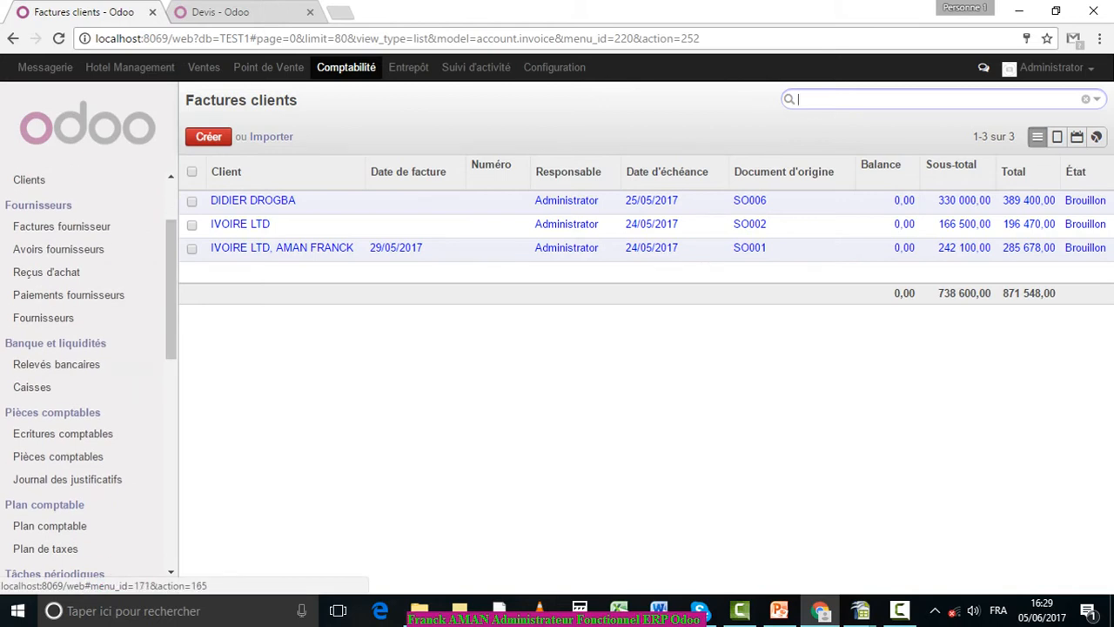
scroll(87, 374, "down", 2)
scroll(87, 374, "down", 2)
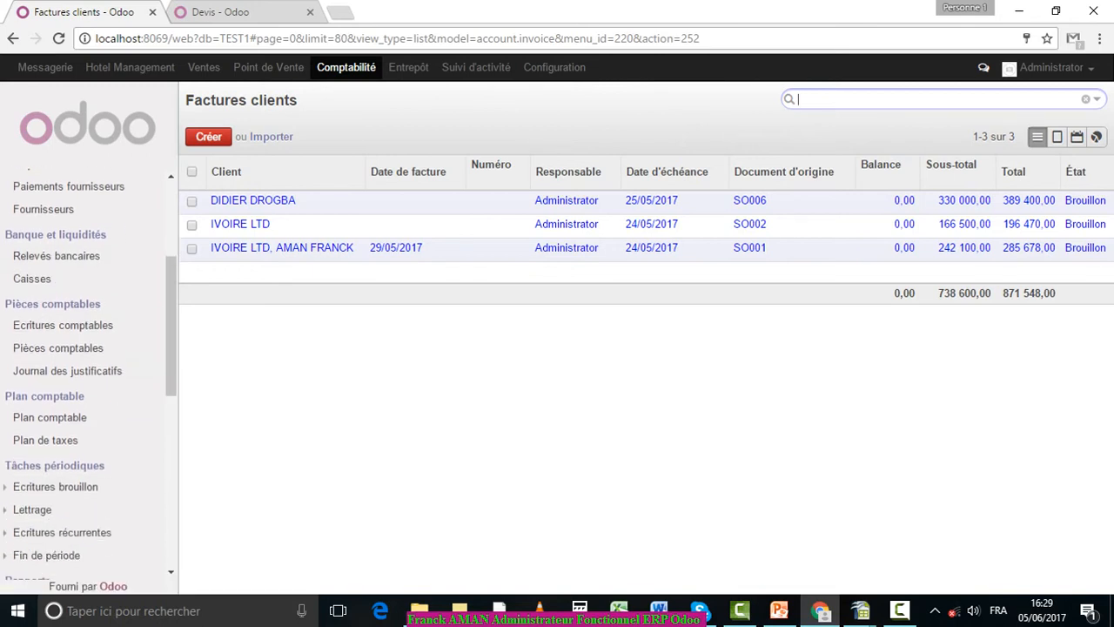
scroll(87, 374, "down", 4)
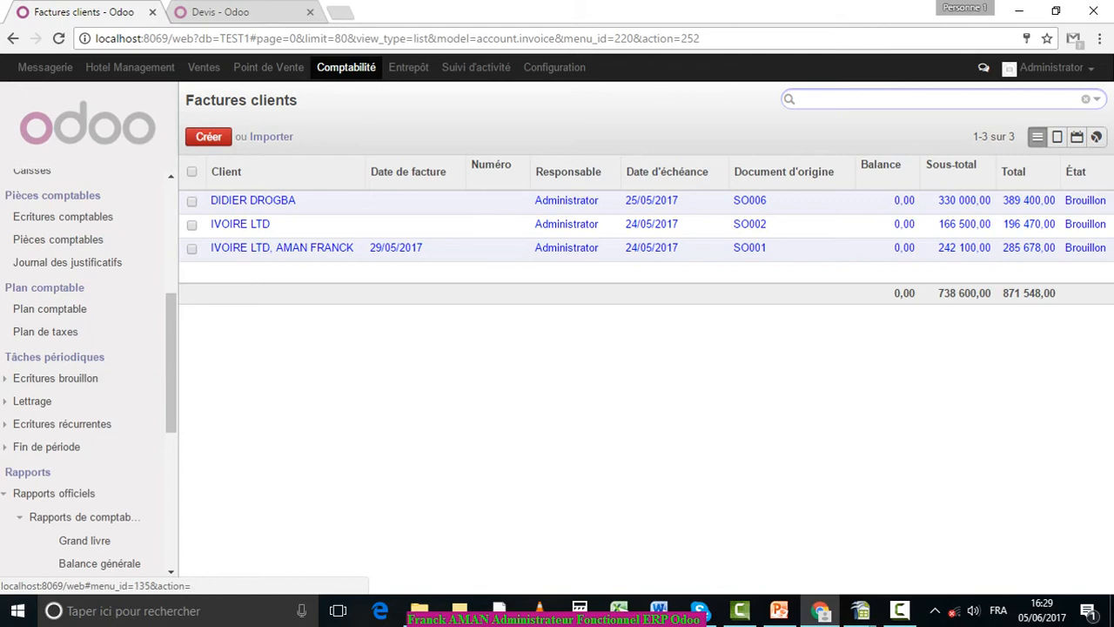
left_click(46, 447)
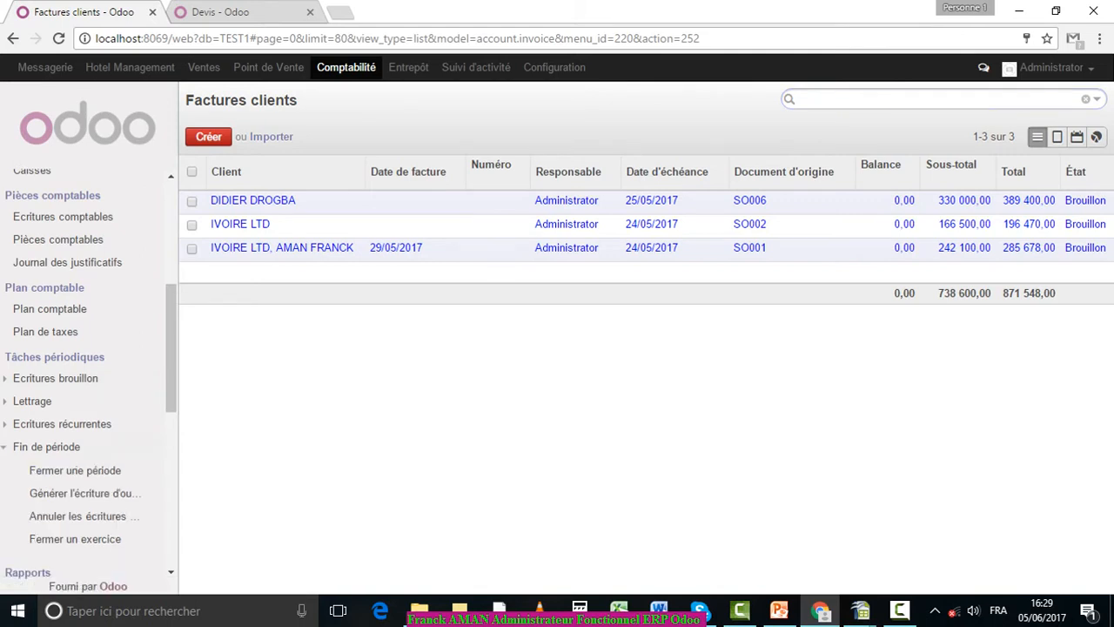
scroll(87, 374, "down", 3)
scroll(87, 374, "down", 3)
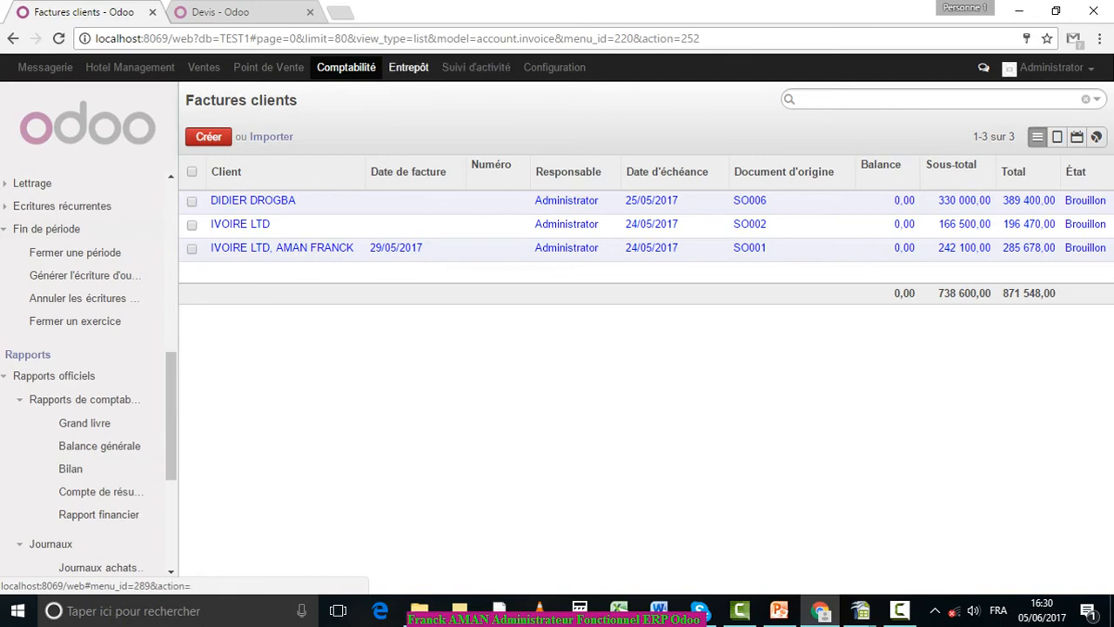
View the Entrepôt operations overview and the Point de Vente session page, and return to Hotel Management
left_click(408, 67)
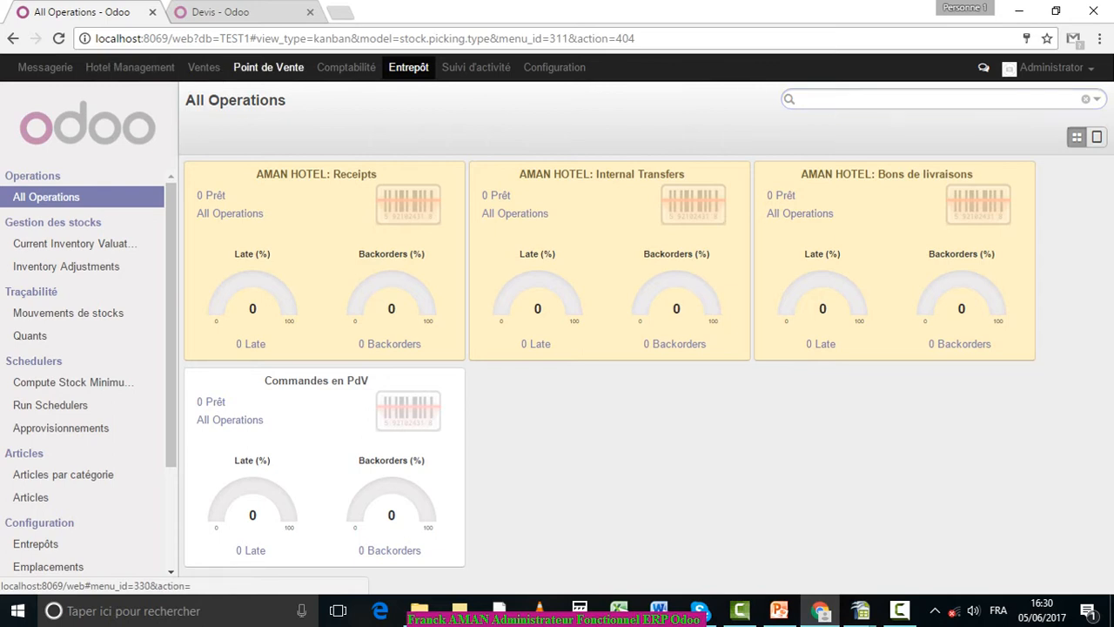
left_click(268, 67)
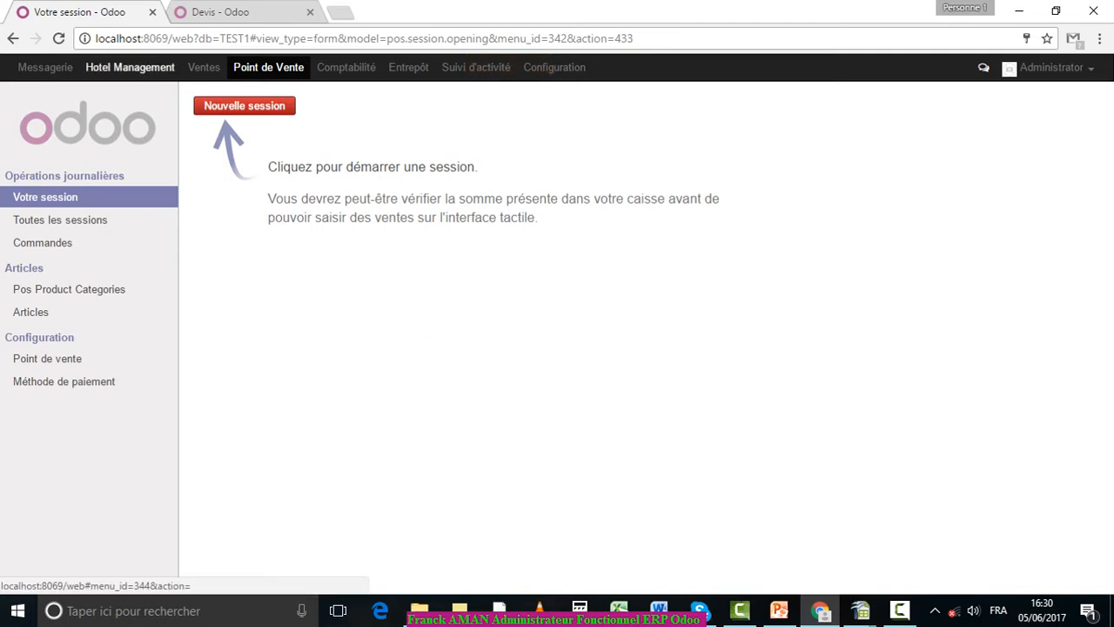
left_click(130, 67)
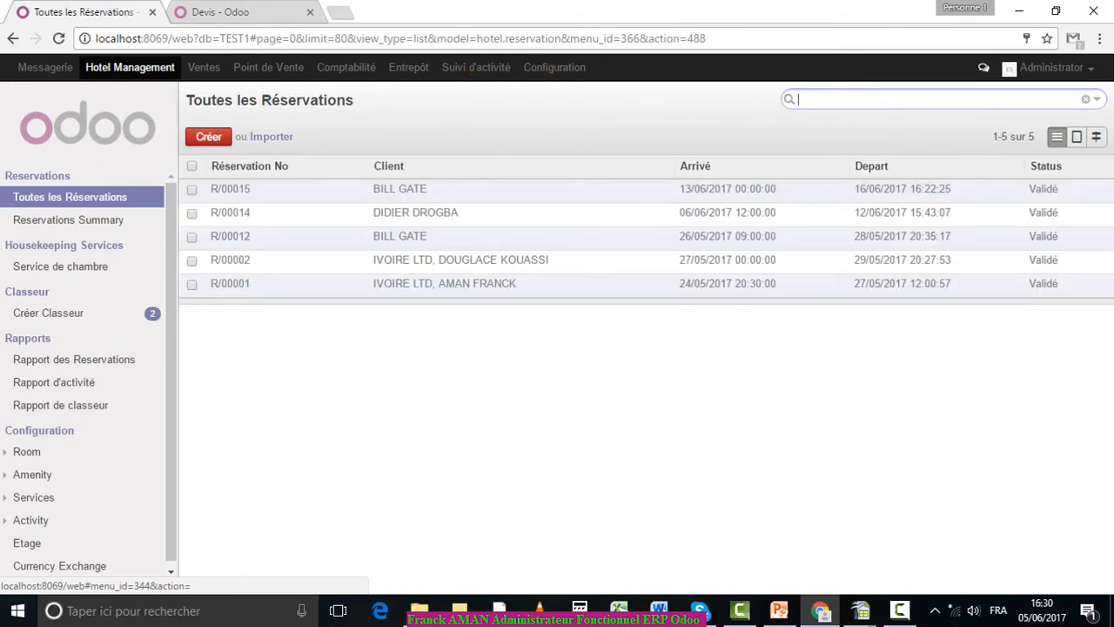
Start a quick reservation from the Reservations Summary for Chambres Meublées on Sat Jun 17, with BILL GATE as customer
left_click(68, 219)
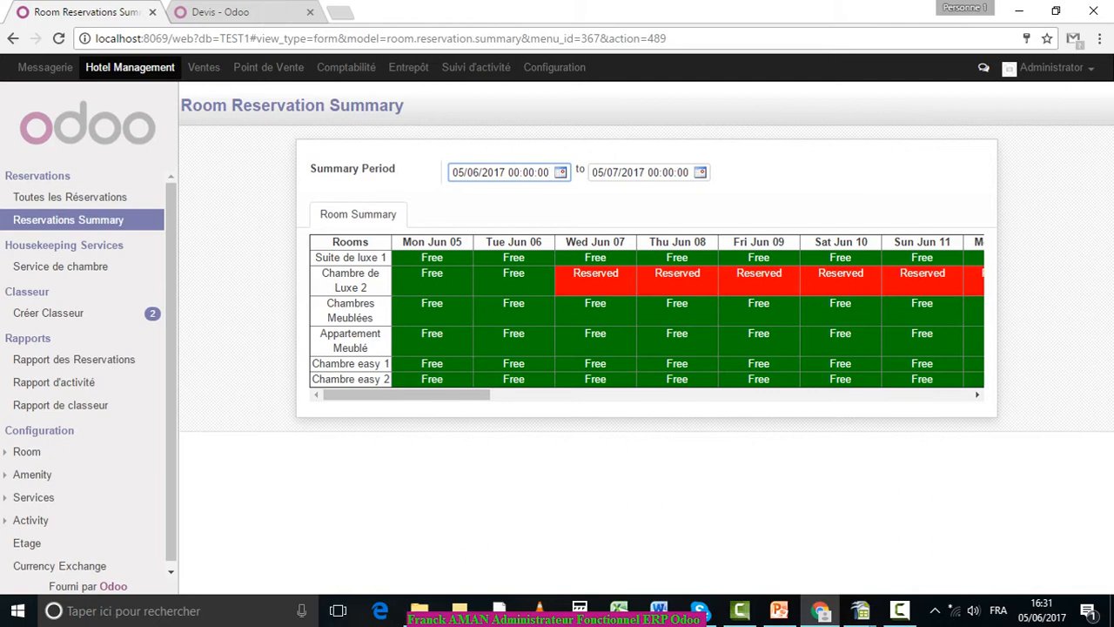
left_click_drag(406, 395, 640, 395)
left_click(465, 304)
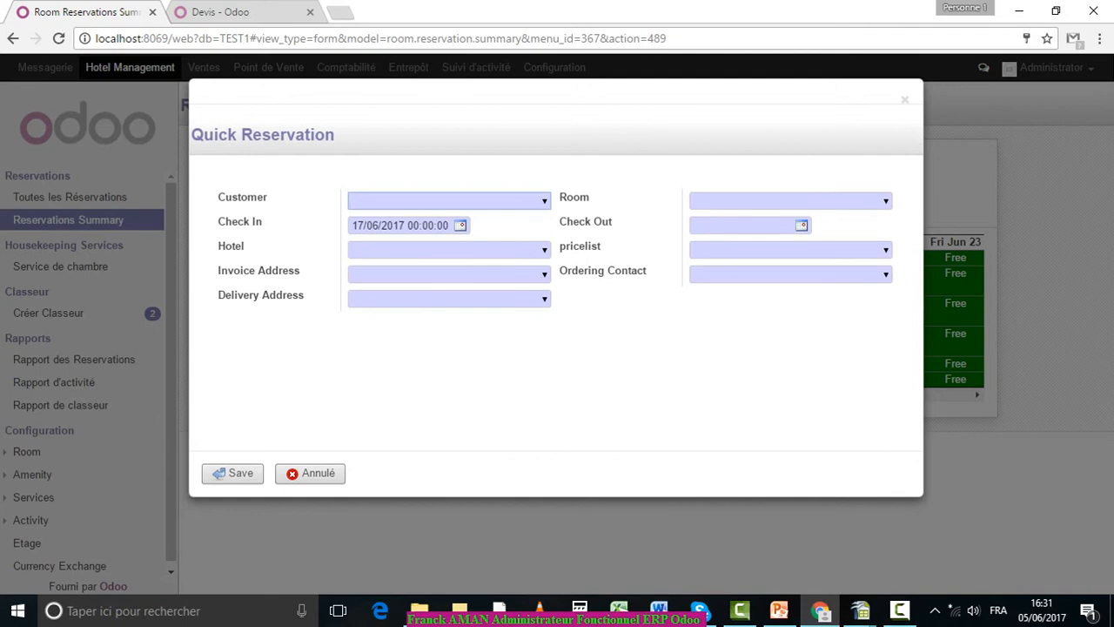
left_click(545, 201)
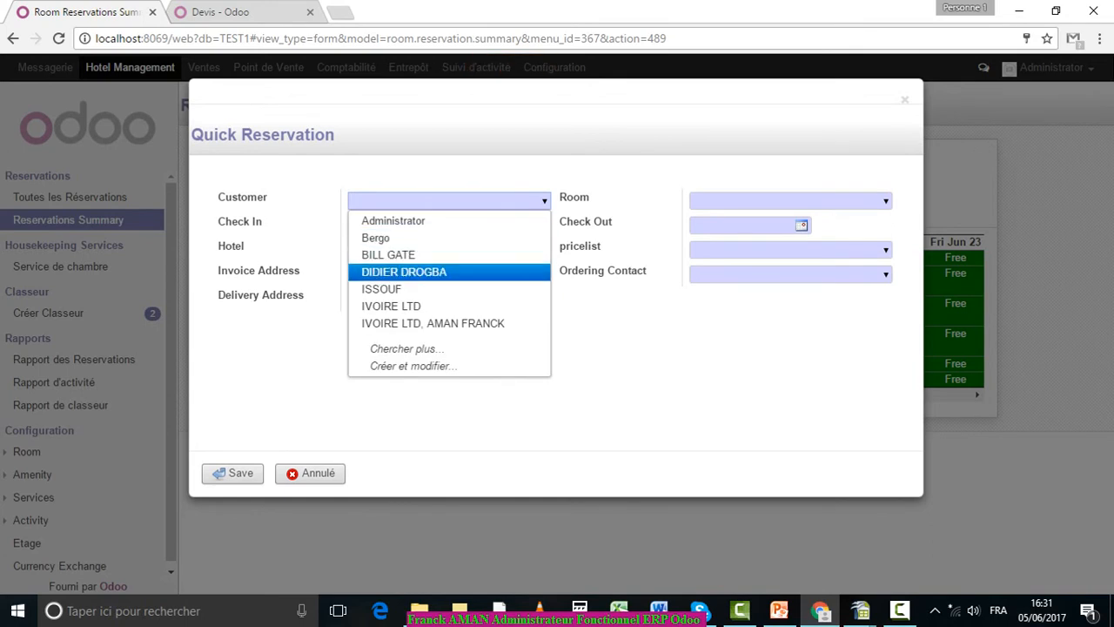
left_click(389, 255)
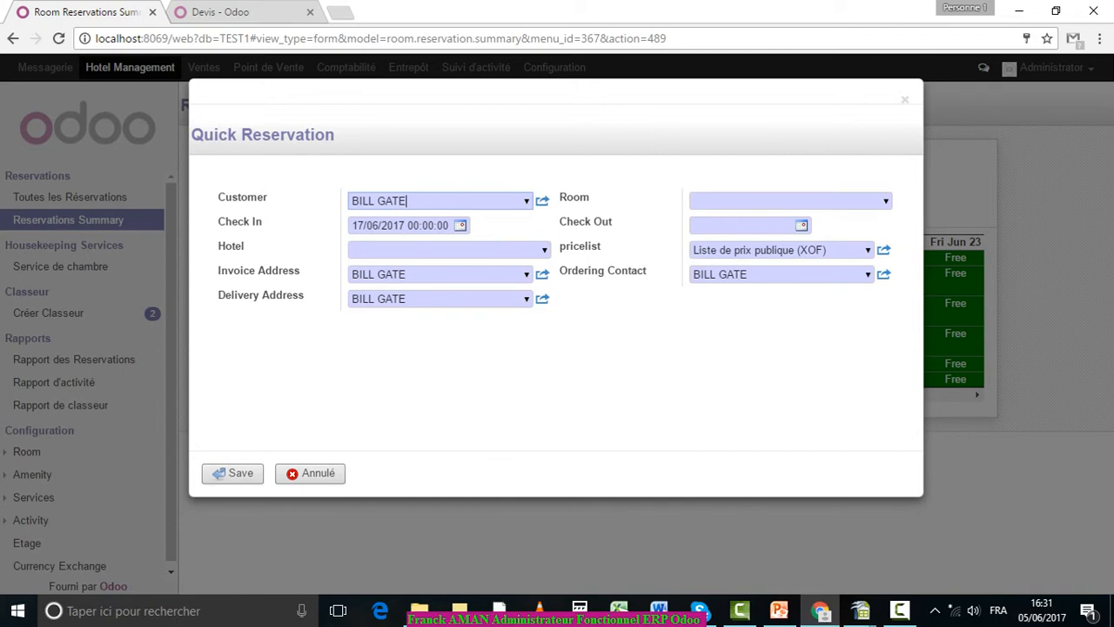
Set the quick reservation's invoice address to DIDIER DROGBA and its hotel to AMAN HOTEL
left_click(525, 274)
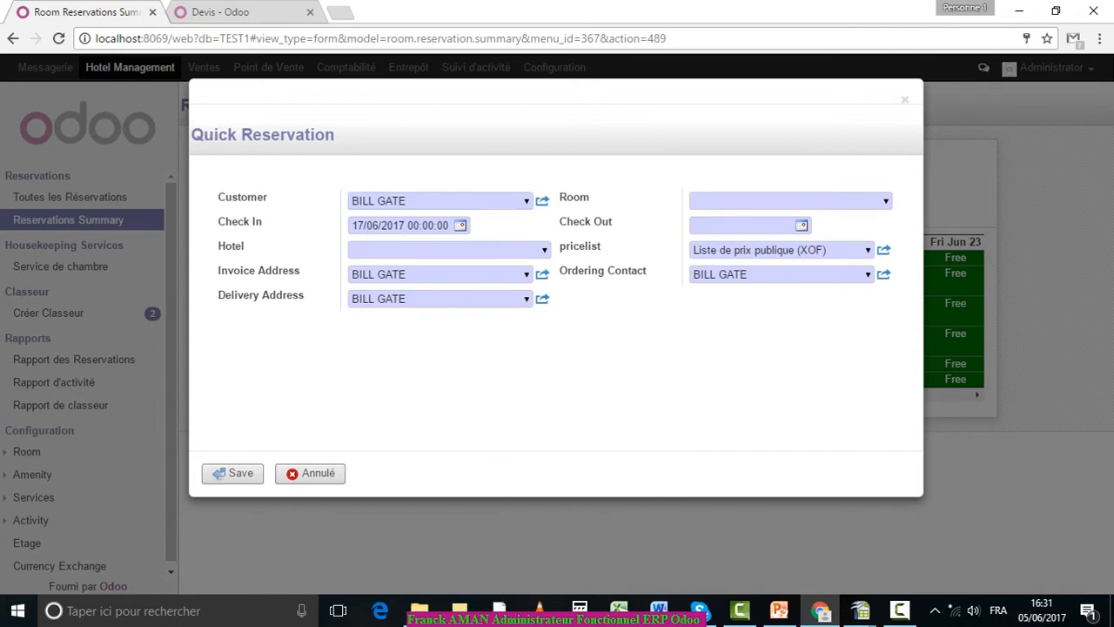
left_click(404, 346)
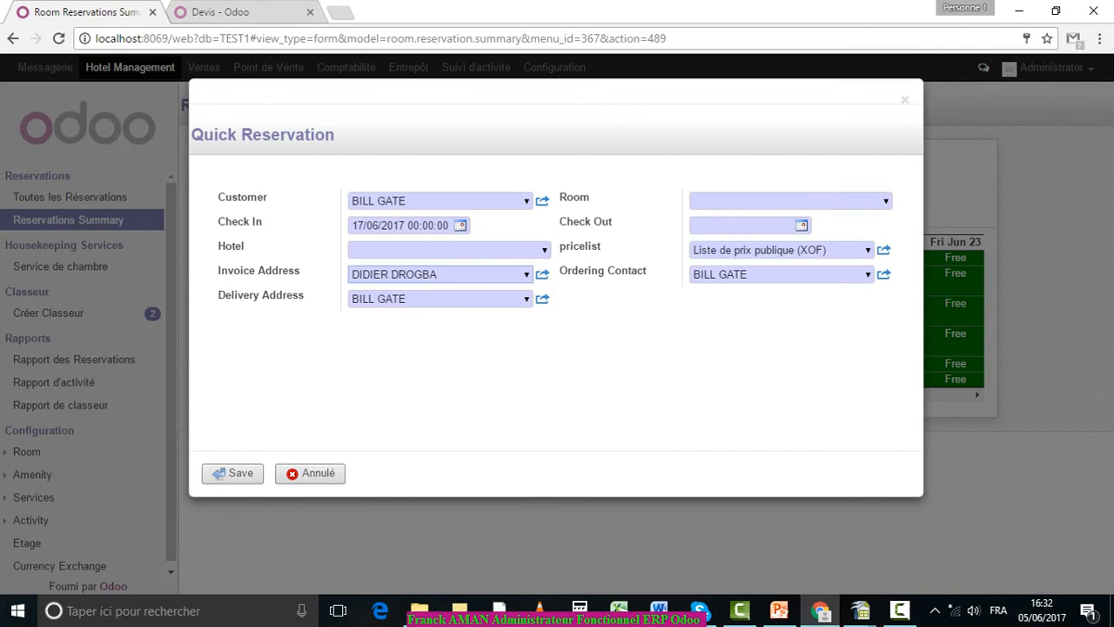
key("ctrl+shift+Left")
key("ctrl+shift+Left")
left_click(407, 201)
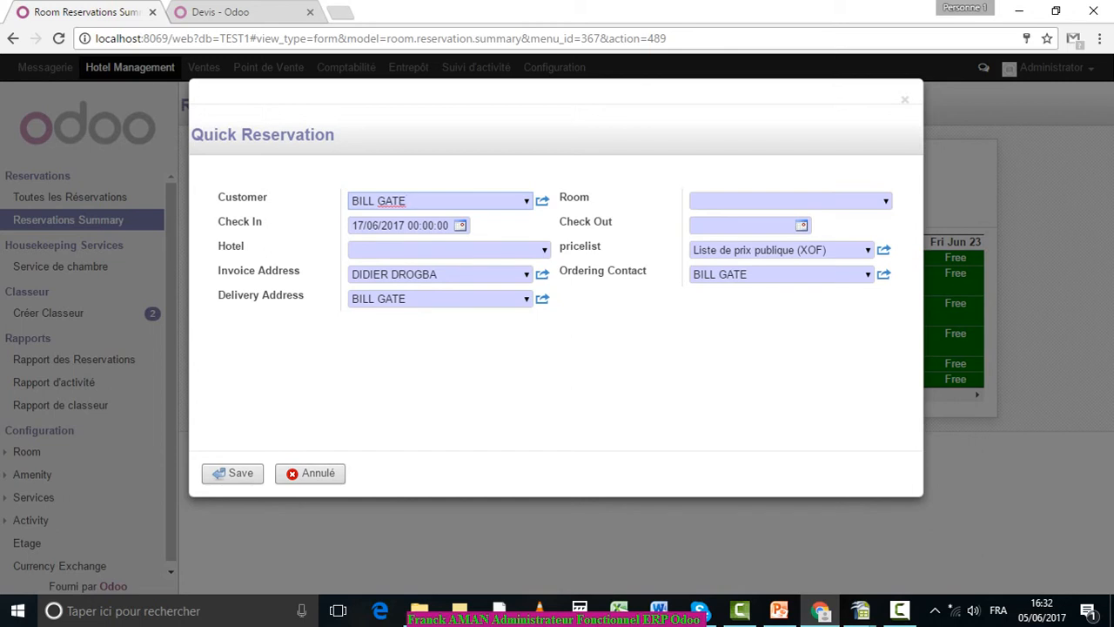
left_click(545, 251)
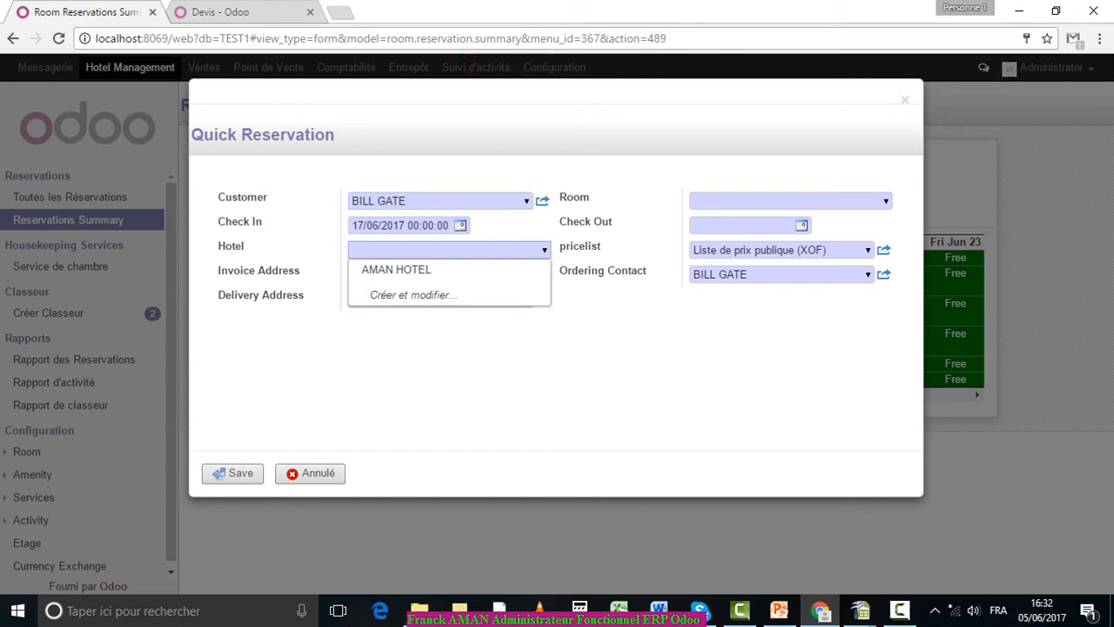
left_click(397, 270)
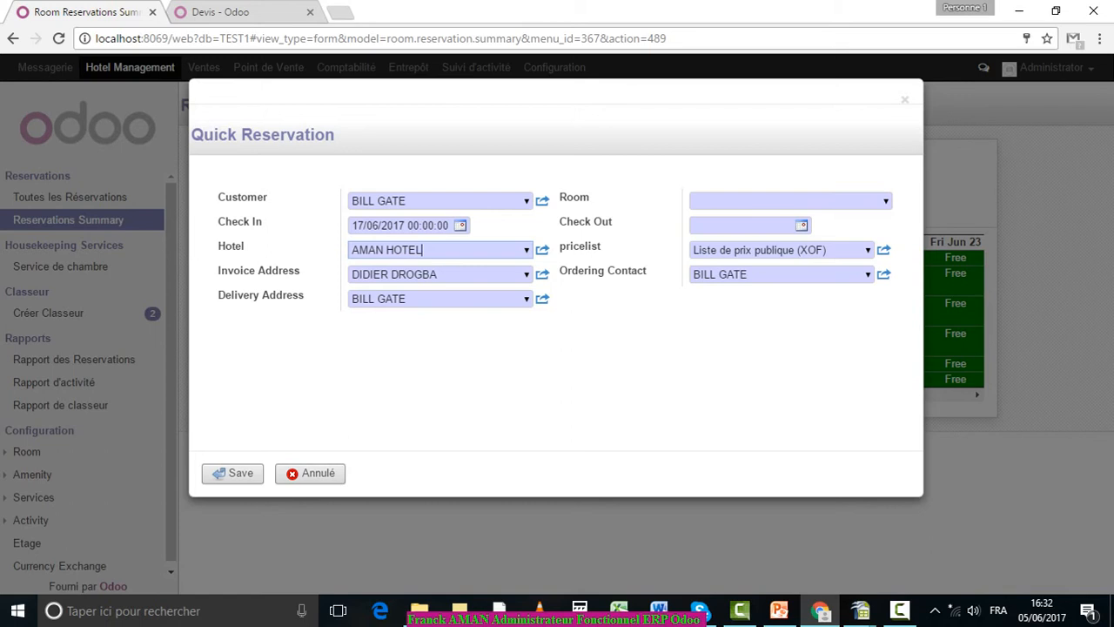
Set the check-out date to 20/06/2017 and choose Chambre de Luxe 2 as the room
left_click(801, 225)
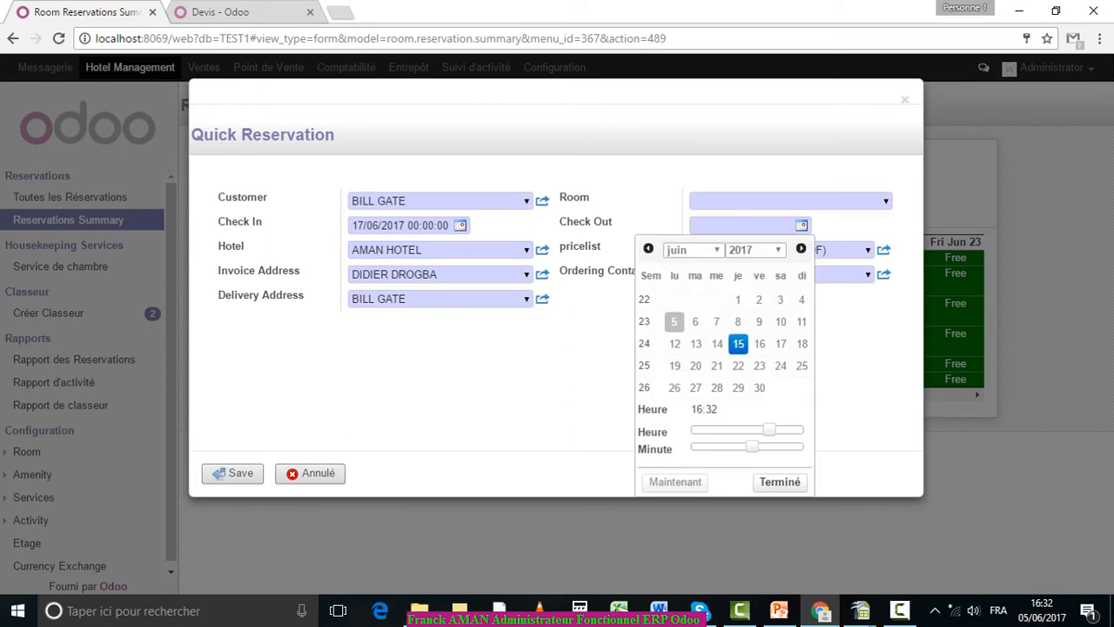
left_click(695, 366)
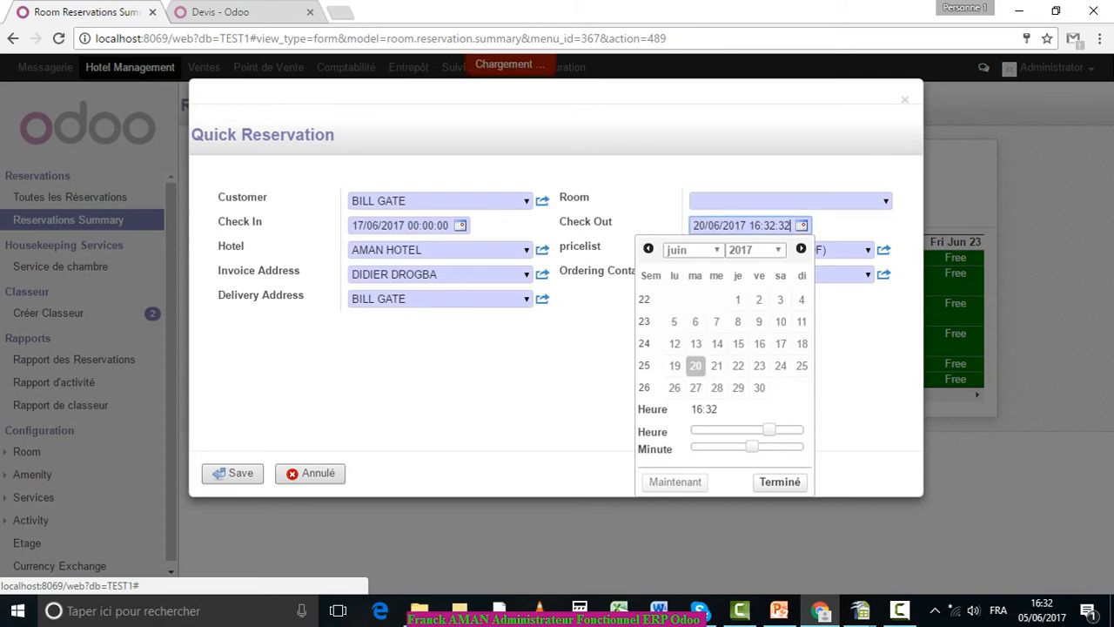
left_click(780, 483)
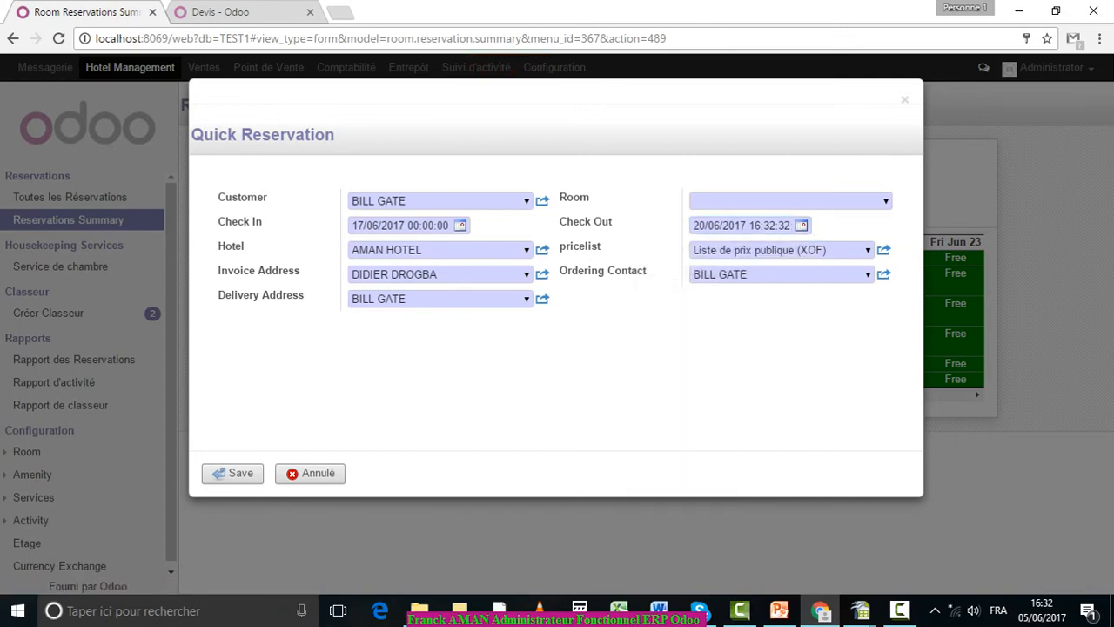
left_click(790, 201)
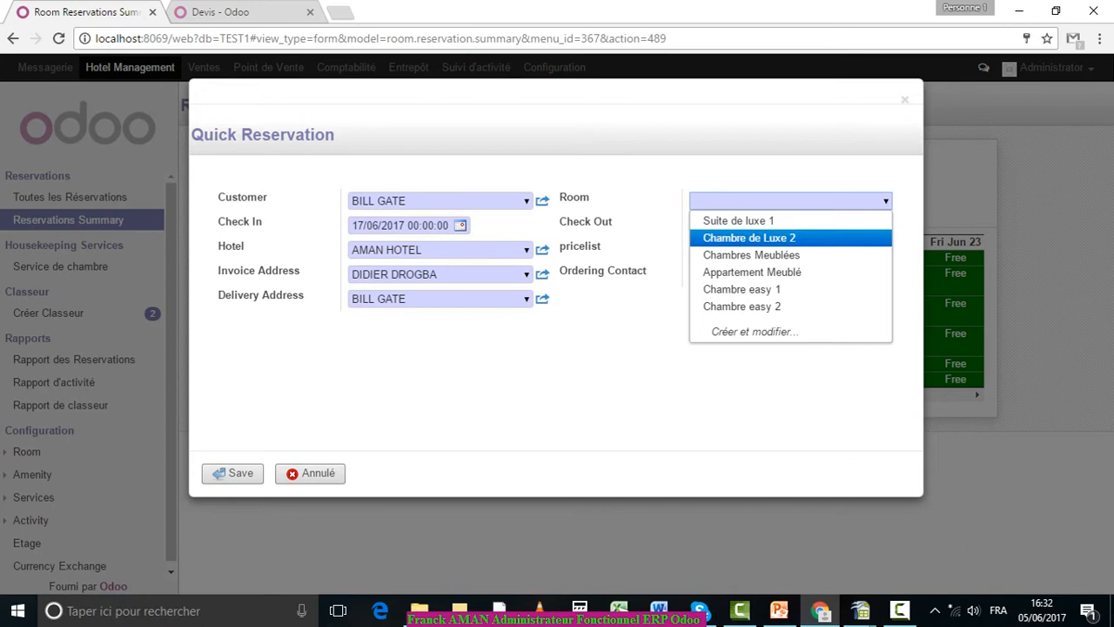
key("Return")
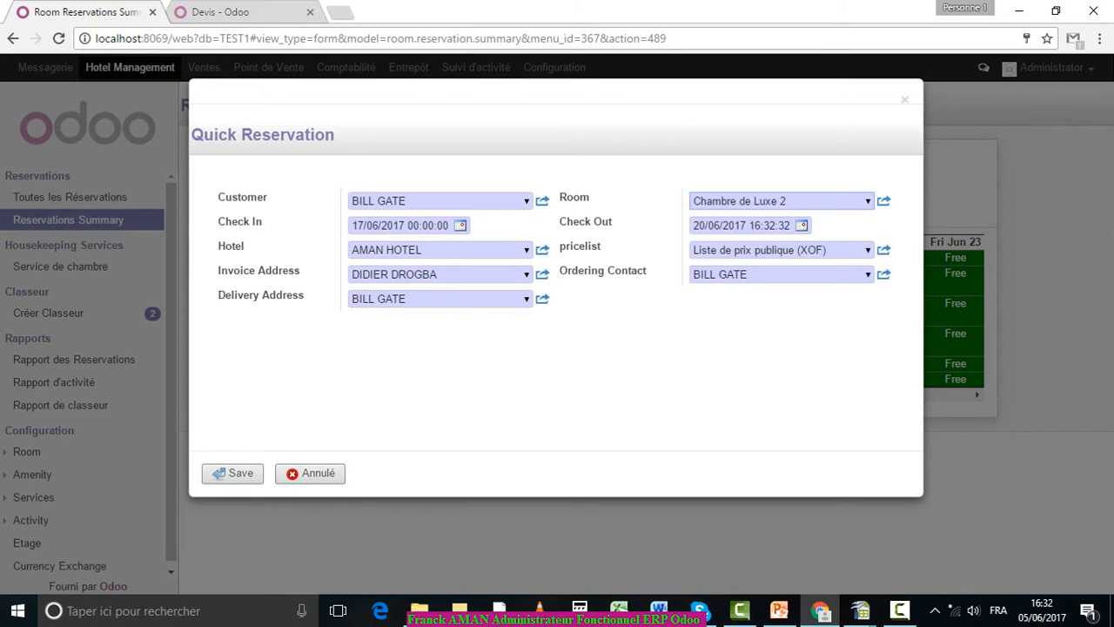
Examine the Commodités listed in the Chambre de Luxe 2 room record and close it without changes
left_click(883, 201)
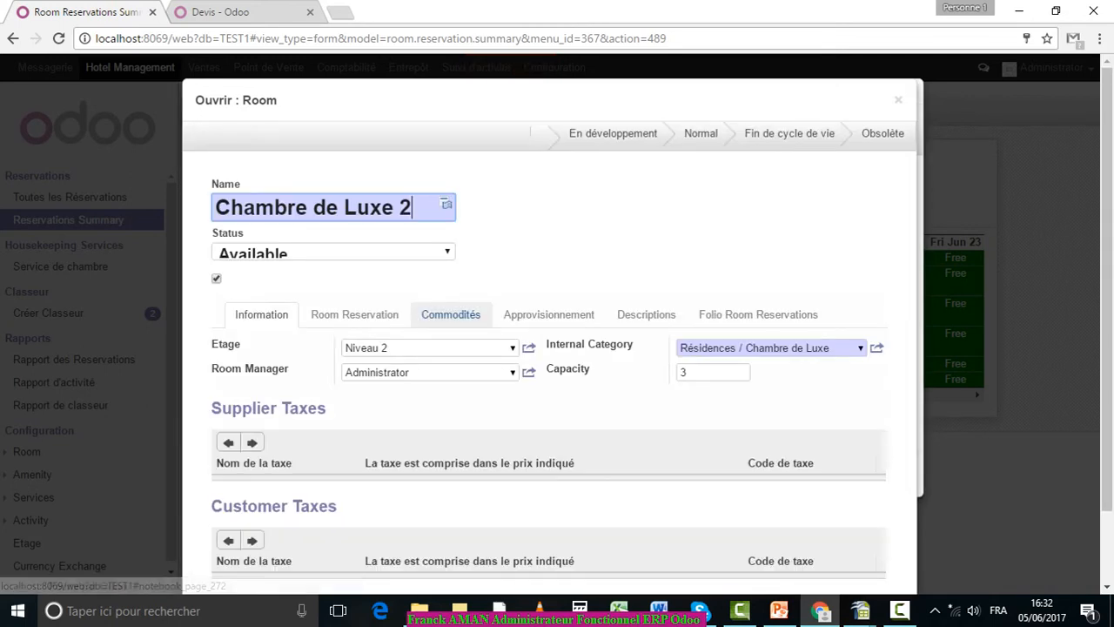
left_click(450, 315)
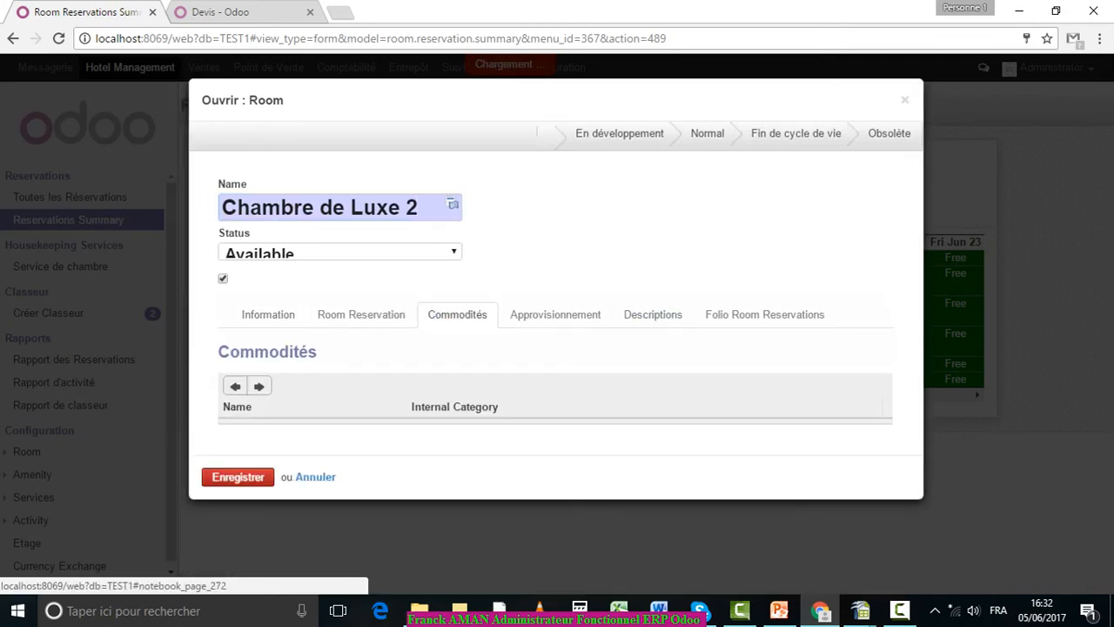
scroll(457, 315, "down", 1)
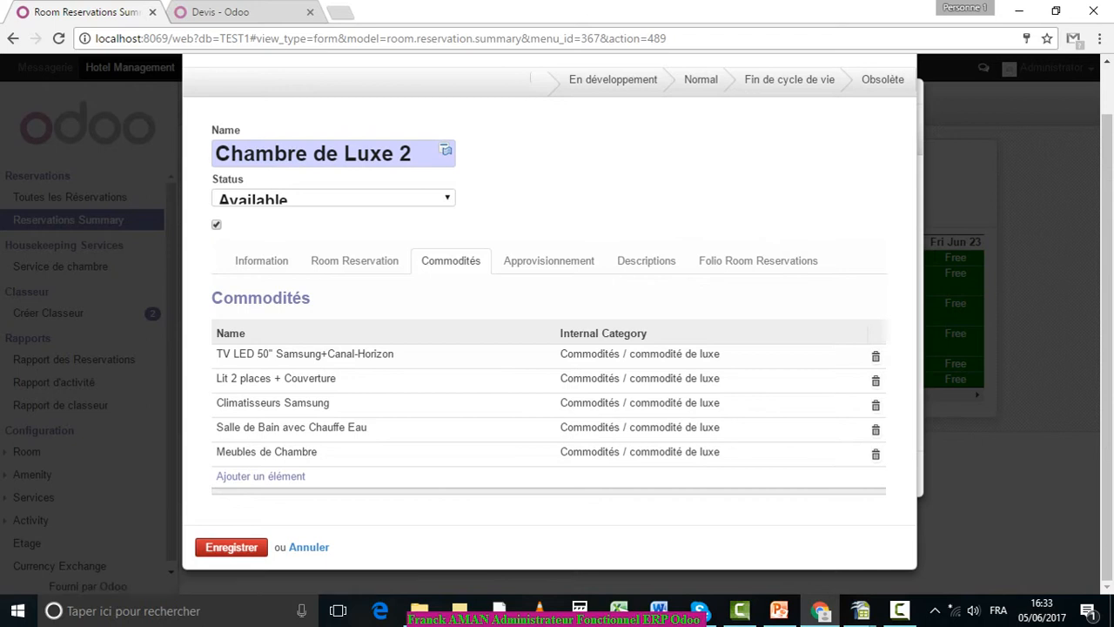
scroll(550, 331, "up", 2)
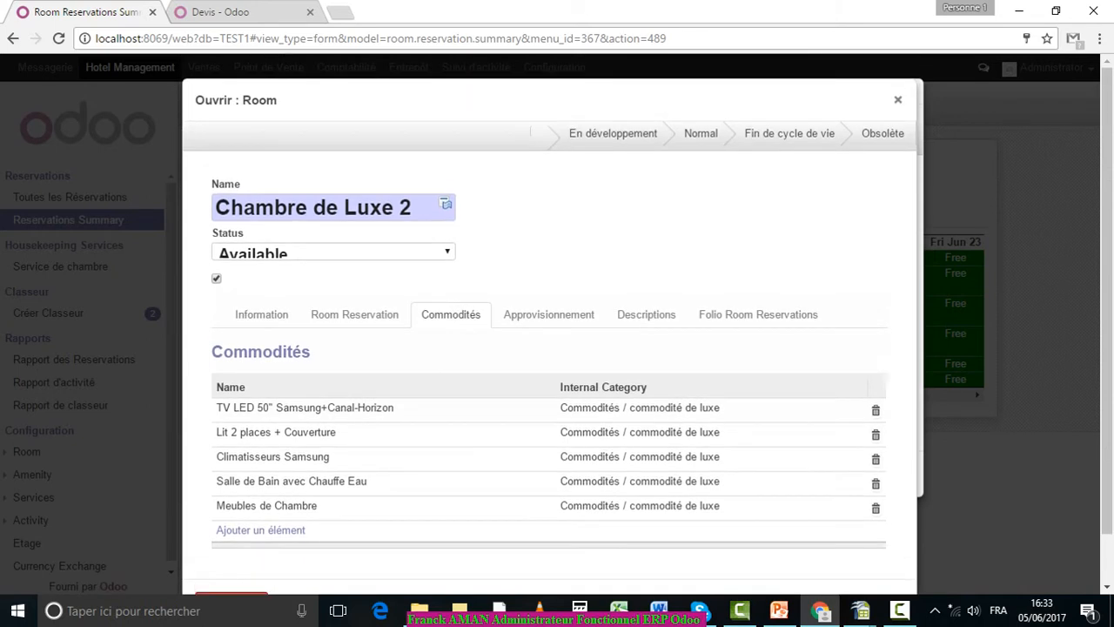
left_click(897, 100)
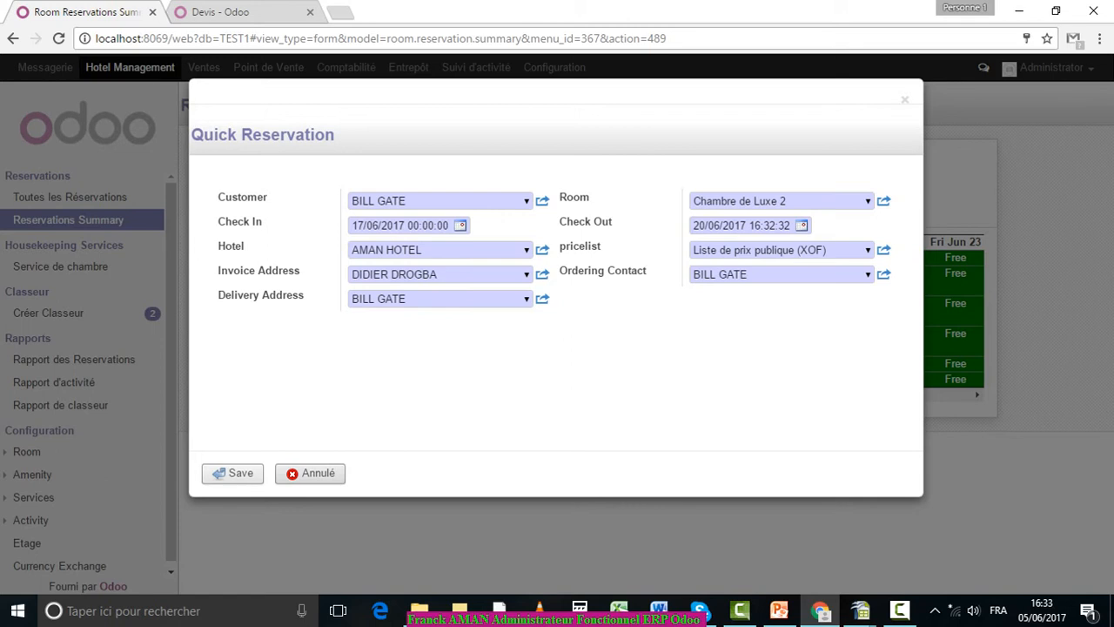
Save the quick reservation and open the draft reservation for BILL GATE from the list of all reservations
left_click(232, 474)
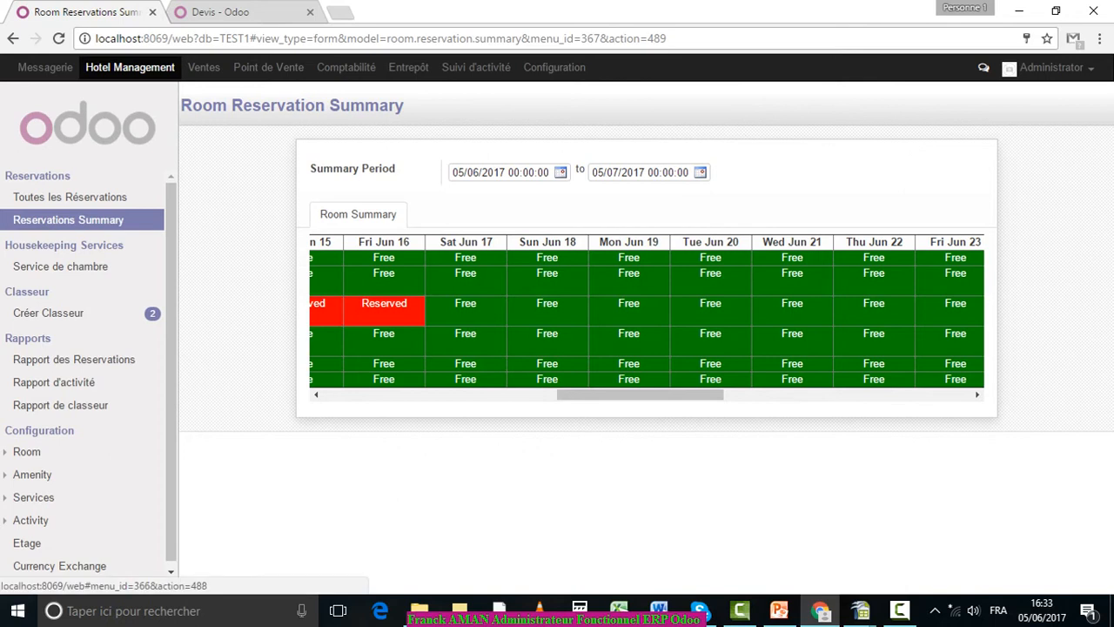
left_click(70, 197)
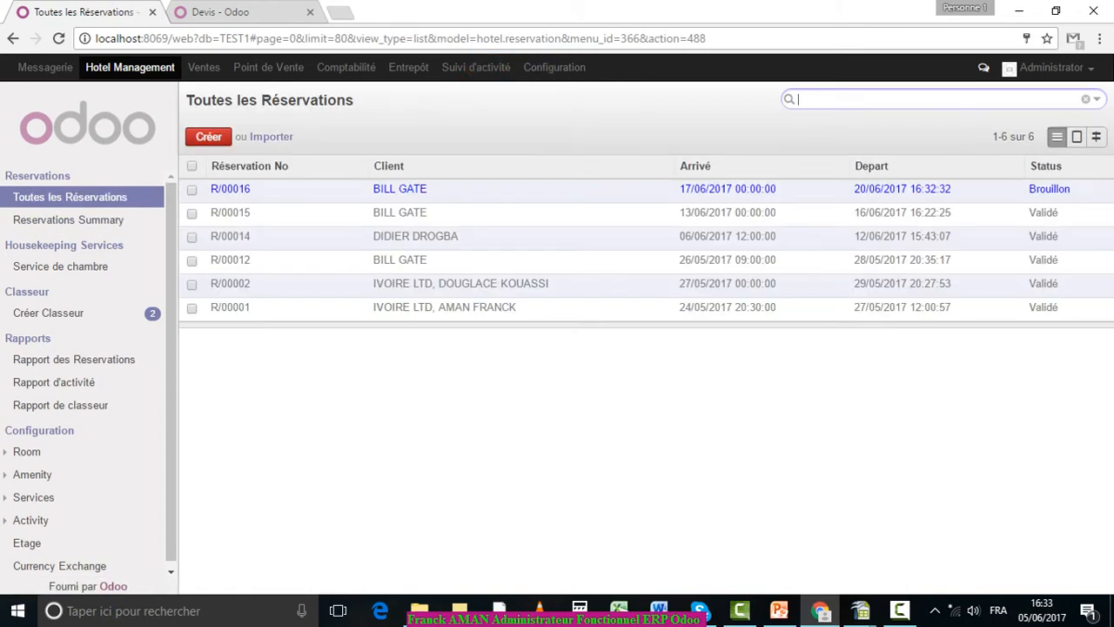
left_click(400, 189)
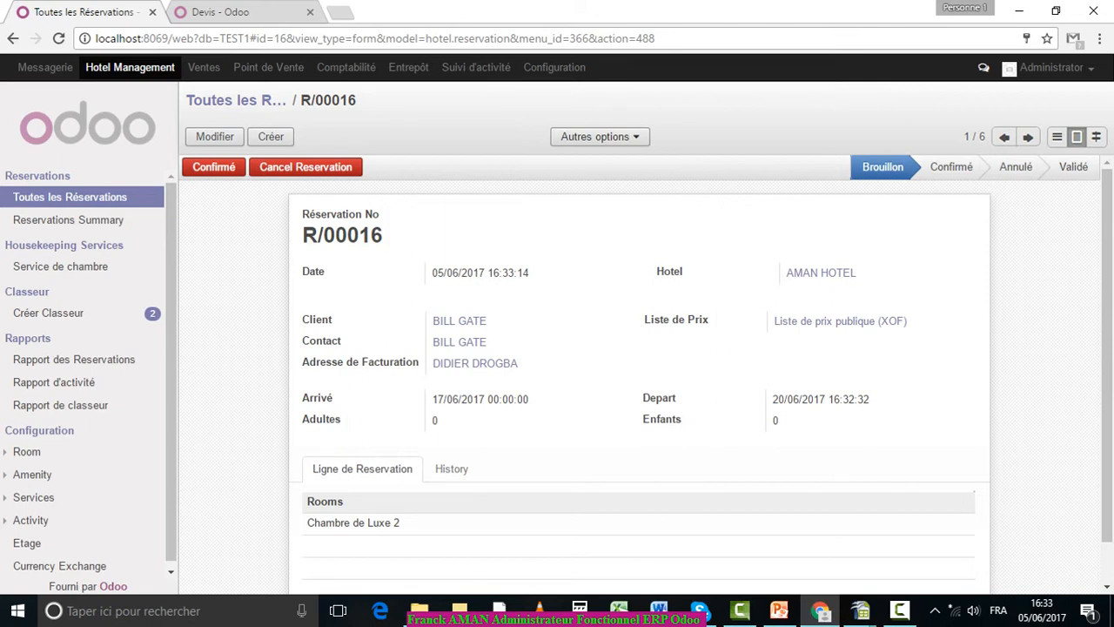
Confirm the draft reservation and create its folio (Classeur)
left_click(213, 166)
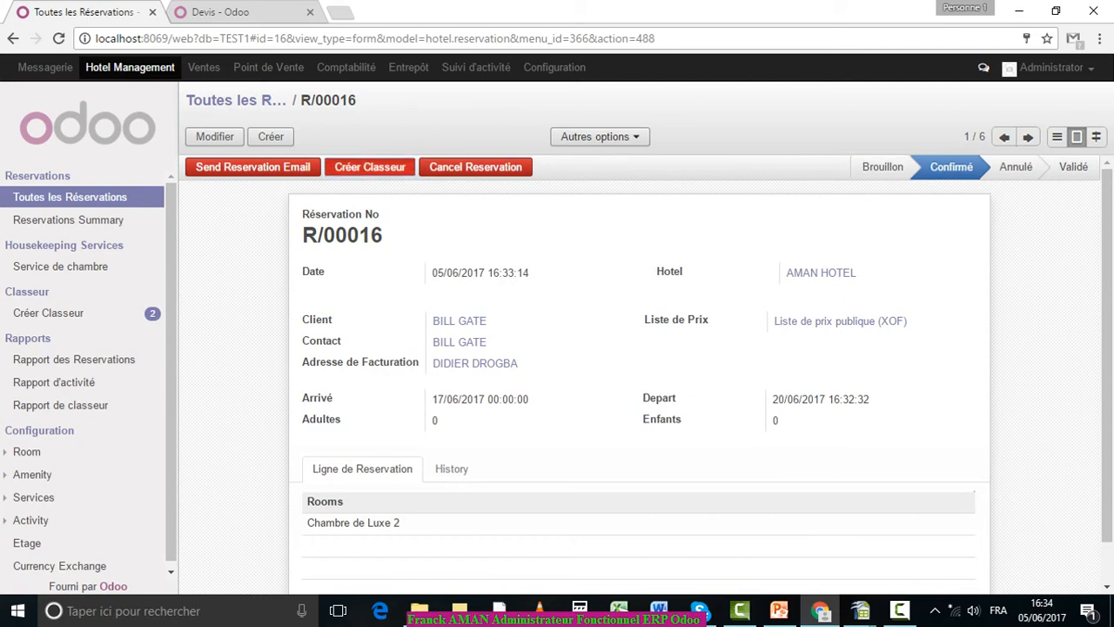
left_click(370, 167)
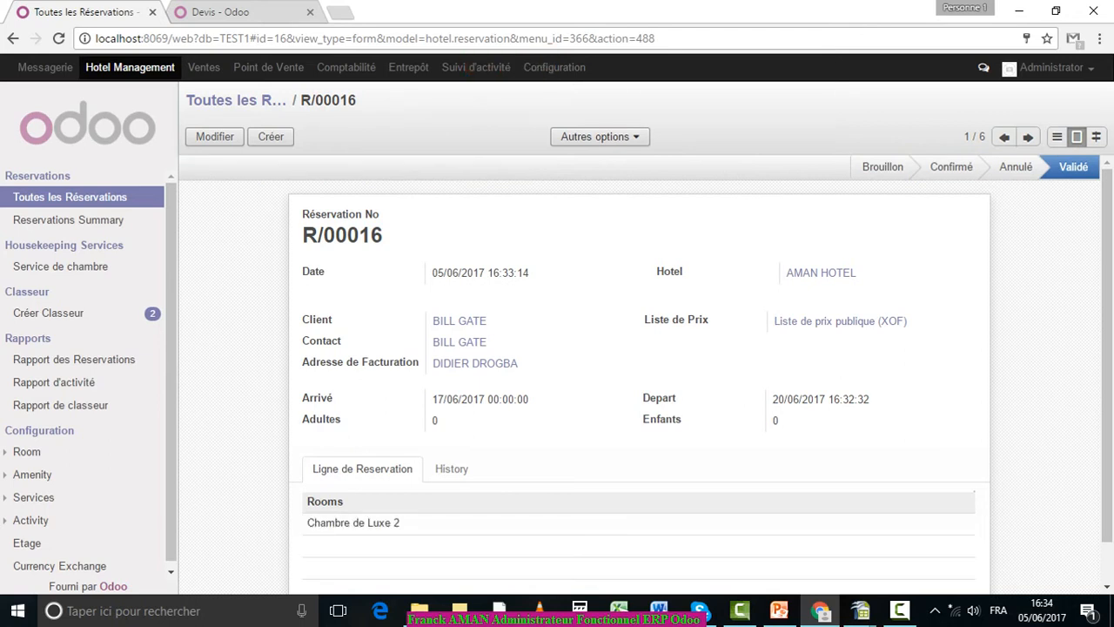
Refresh the sales quotations (Devis), open the newest one, review its Chambre de Luxe 2 line and confirm the sale
left_click(222, 13)
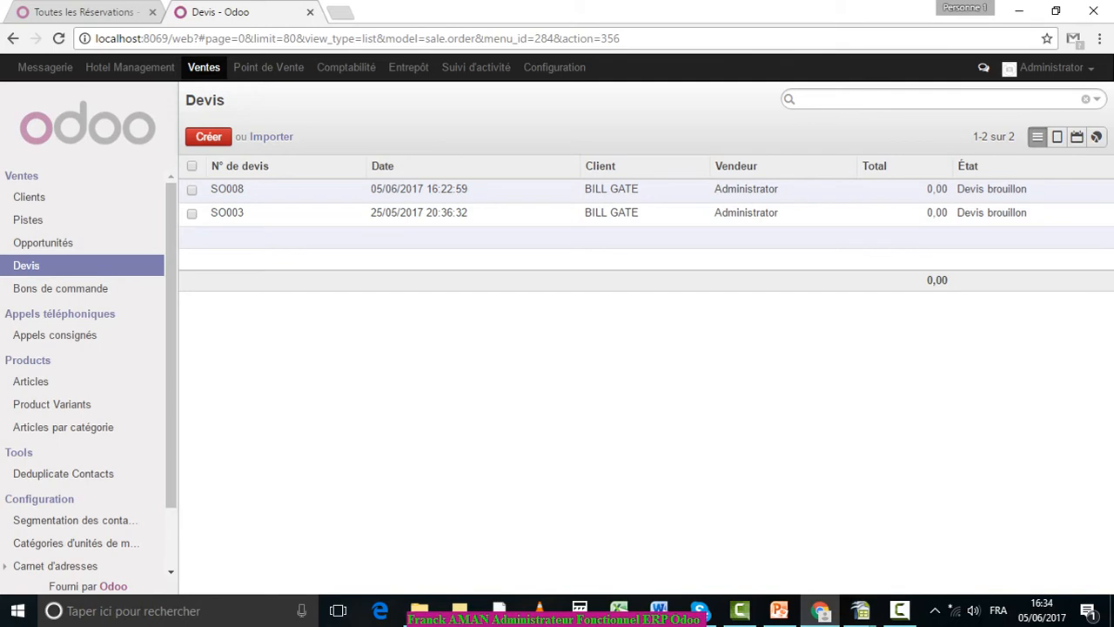
left_click(26, 265)
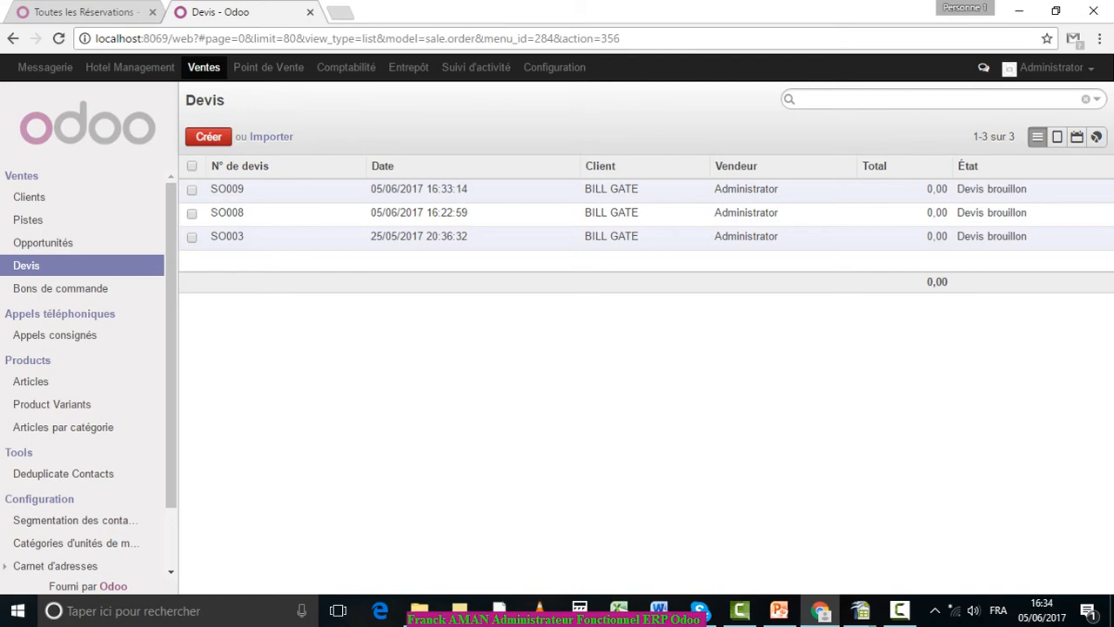
left_click(228, 188)
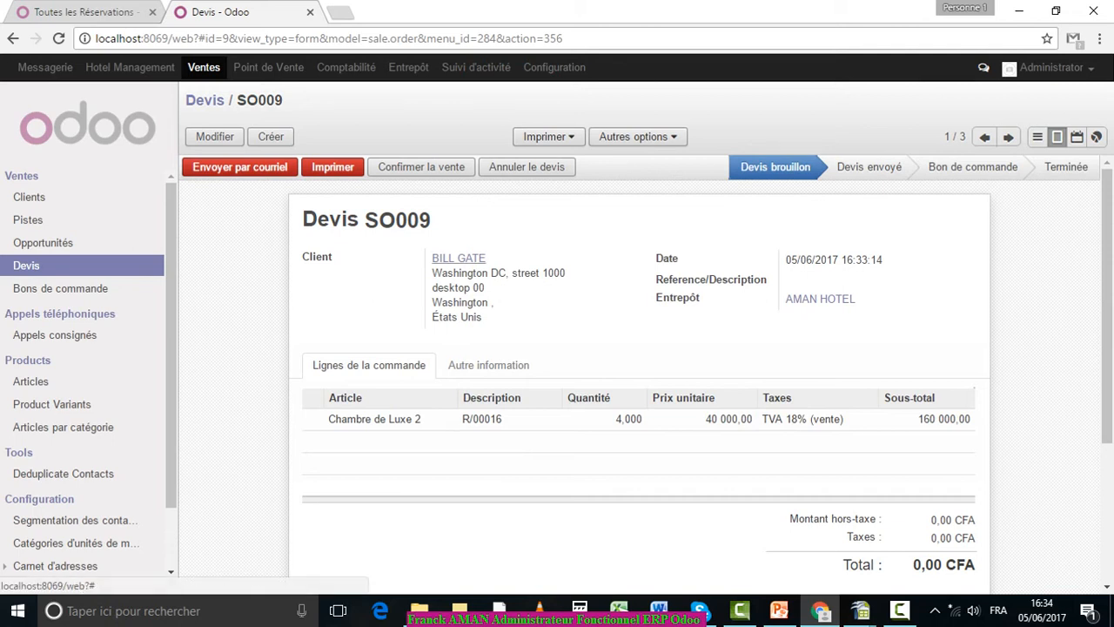
scroll(646, 374, "down", 3)
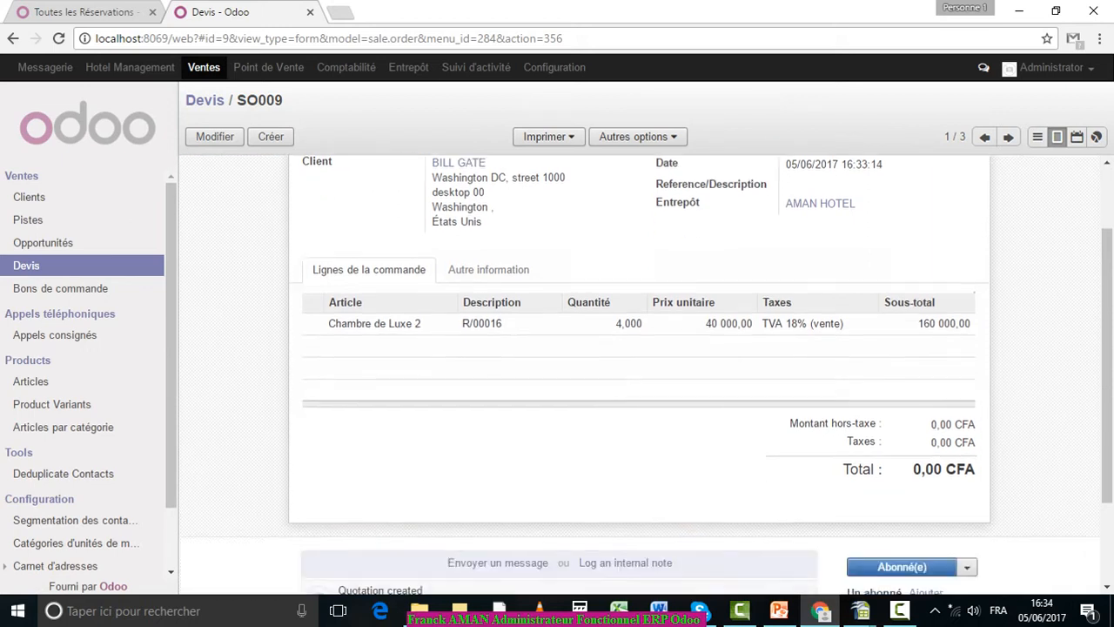
scroll(646, 374, "up", 1)
scroll(646, 375, "up", 3)
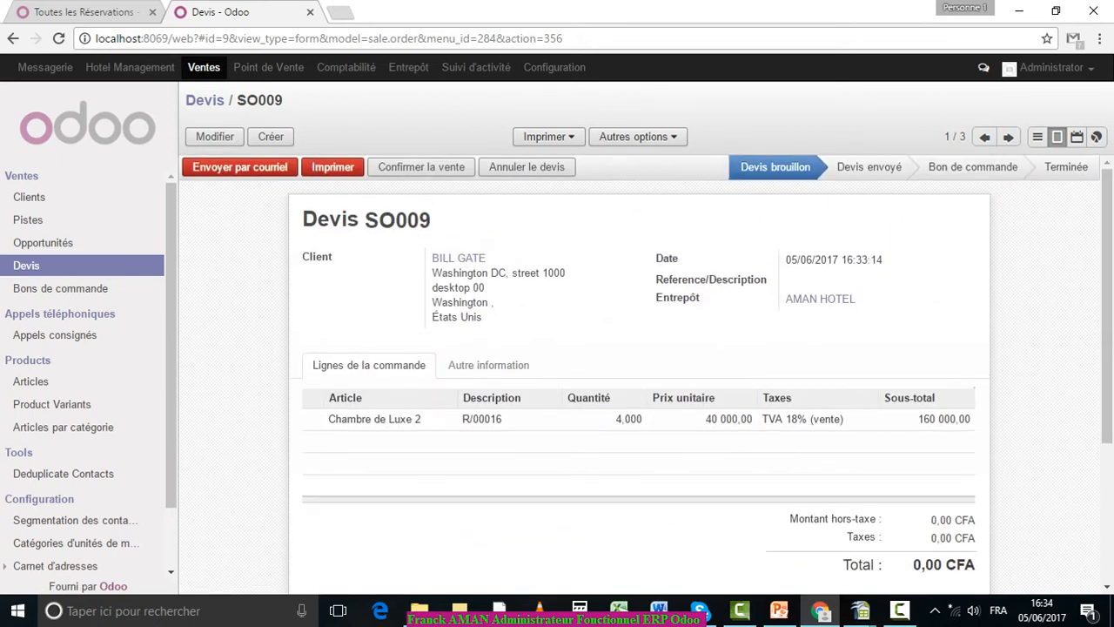
left_click(421, 167)
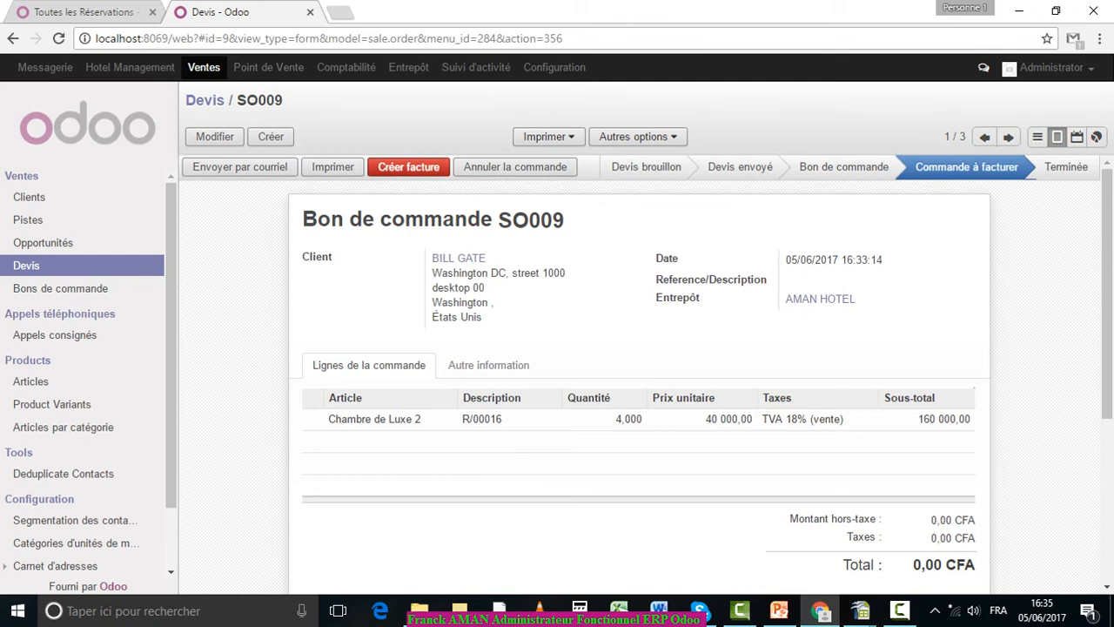
View the folio for the 25/05/2017 to 31/05/2017 stay from the hotel's folio list and compare the list with the confirmed sales order
left_click(104, 11)
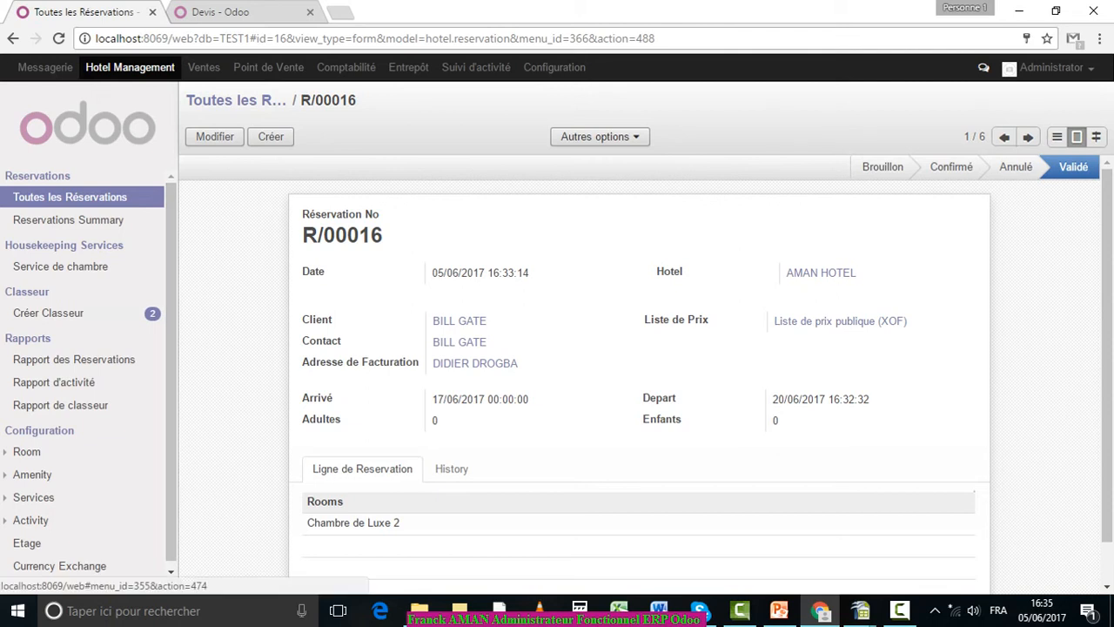
left_click(48, 314)
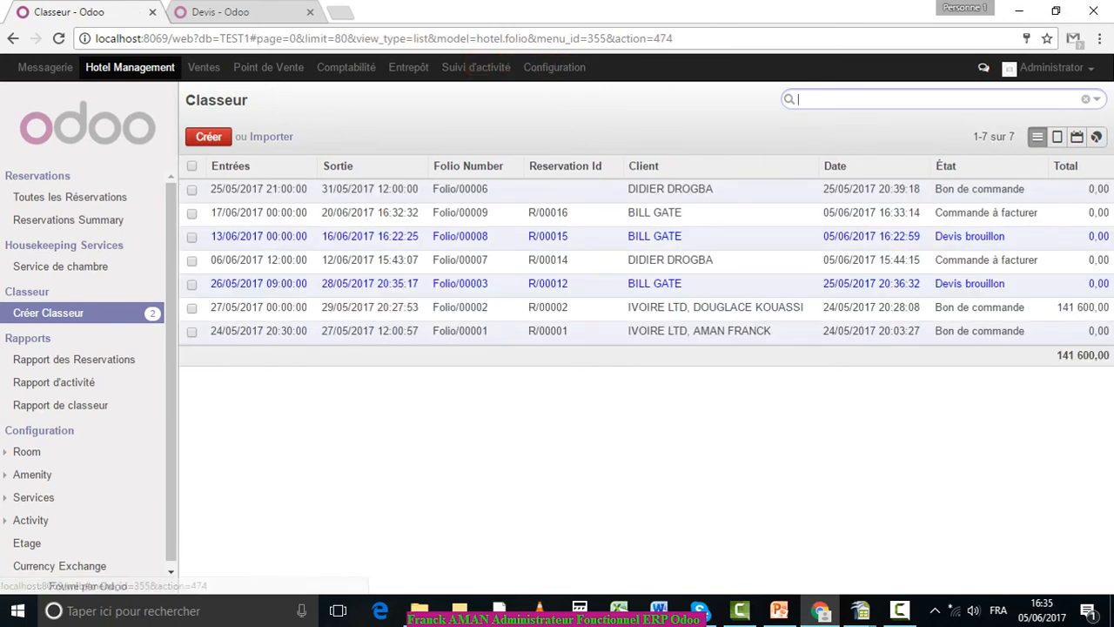
left_click(654, 213)
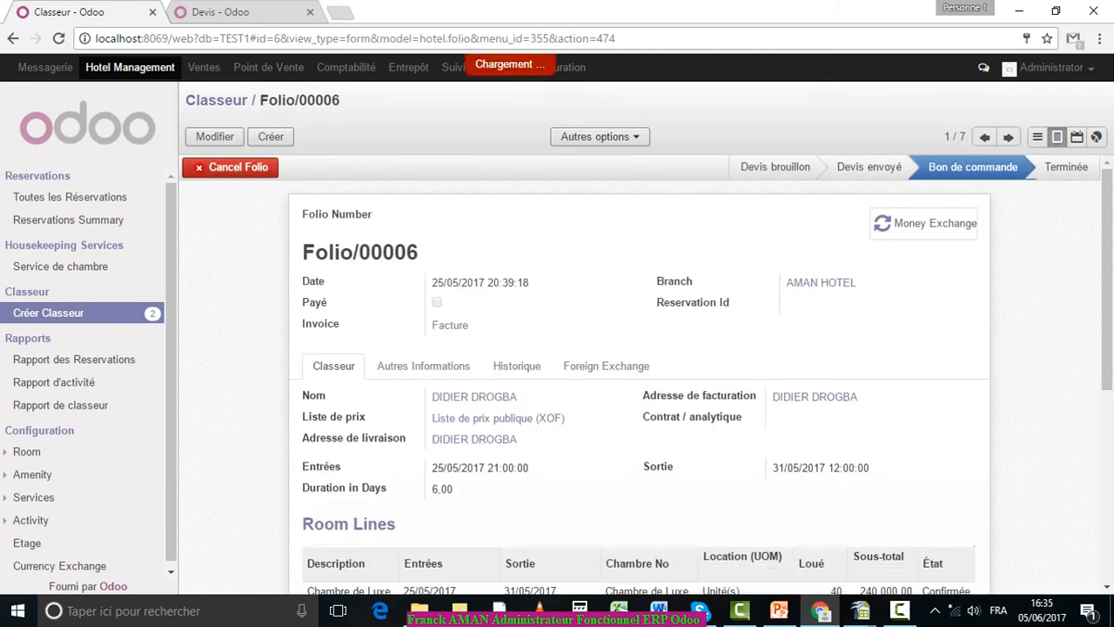
scroll(639, 375, "down", 1)
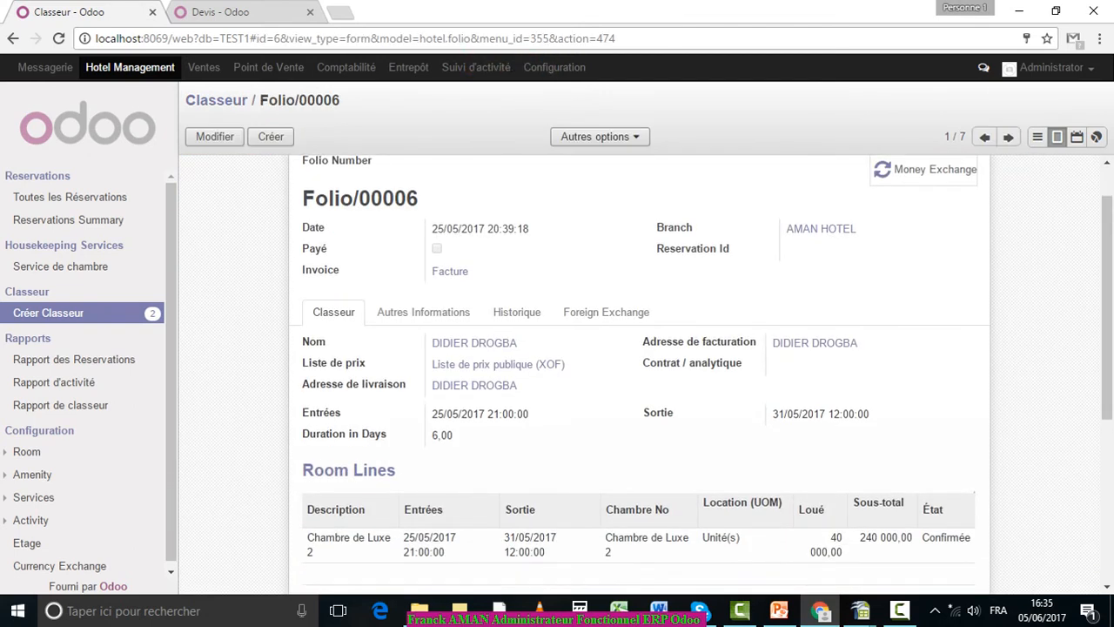
scroll(639, 375, "up", 1)
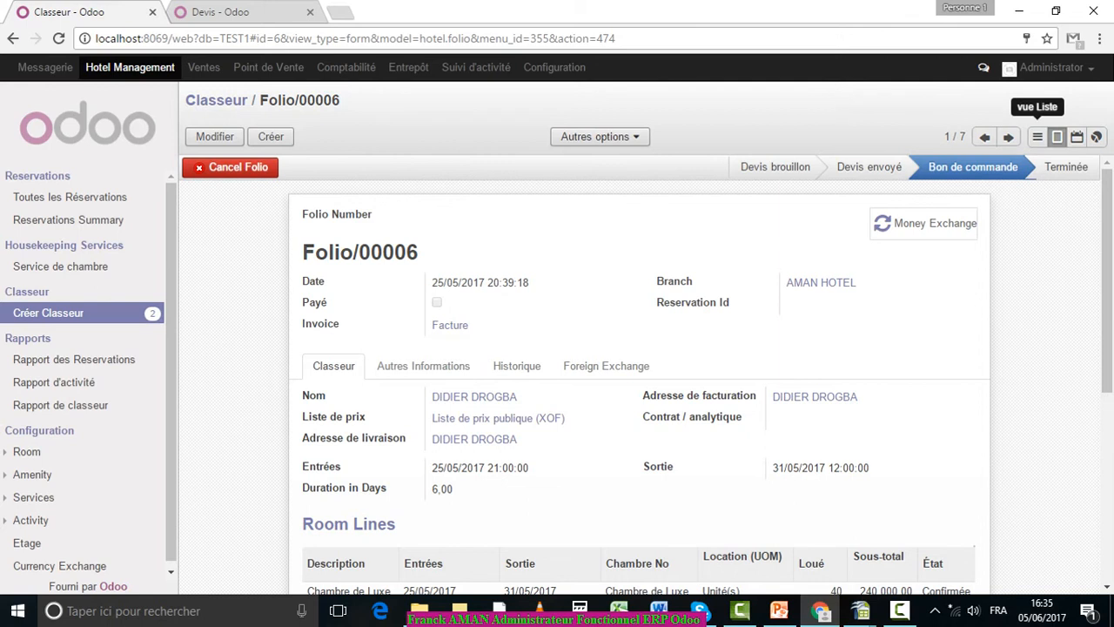
left_click(1037, 136)
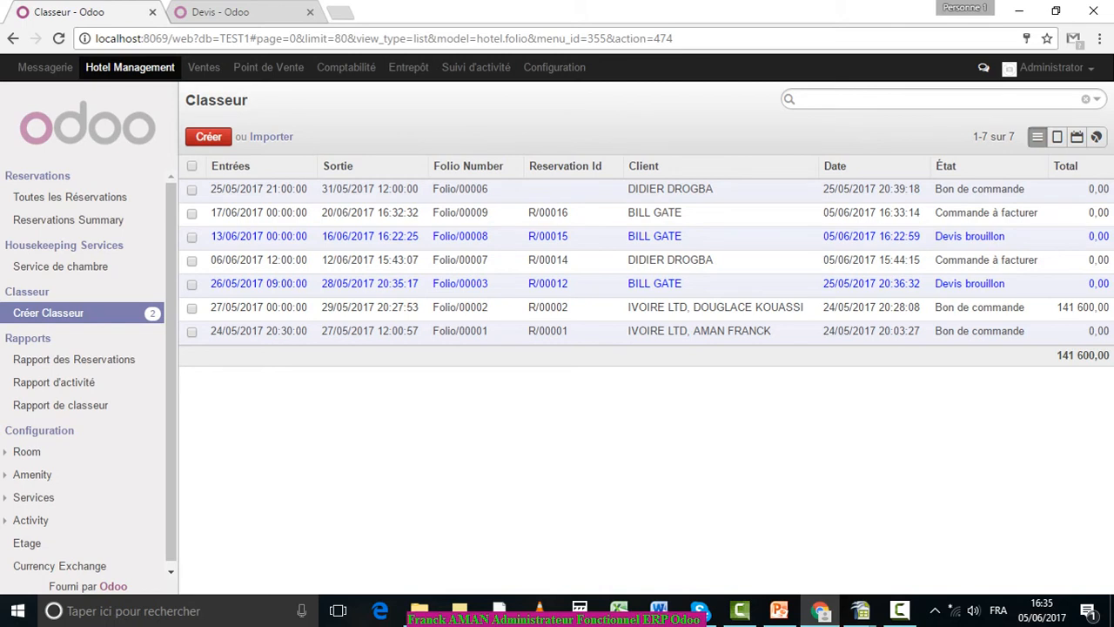
left_click(247, 12)
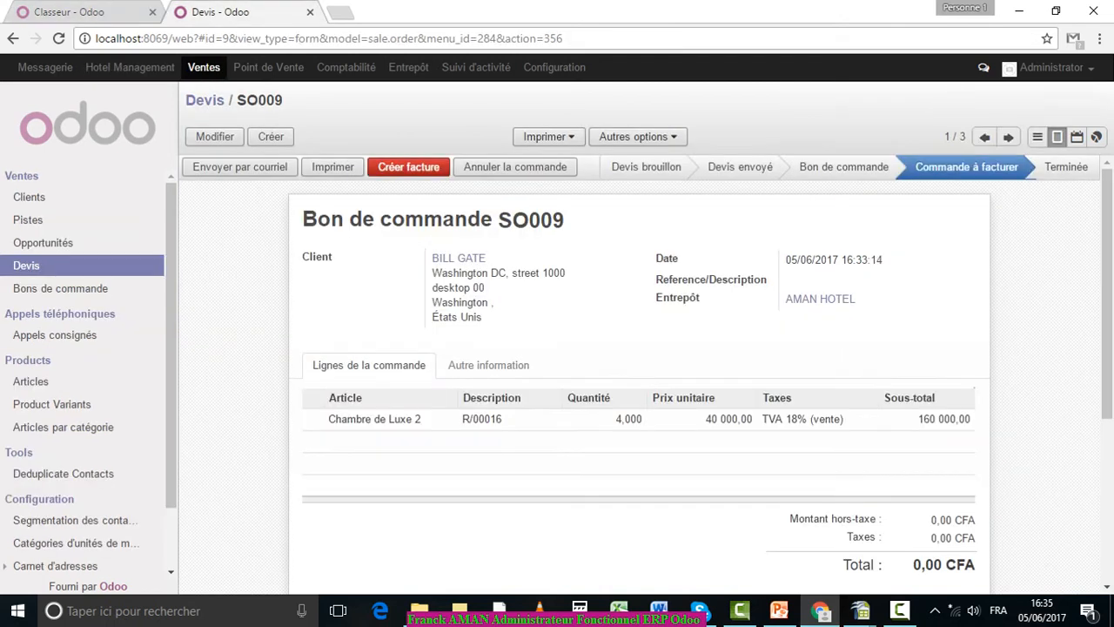
left_click(70, 12)
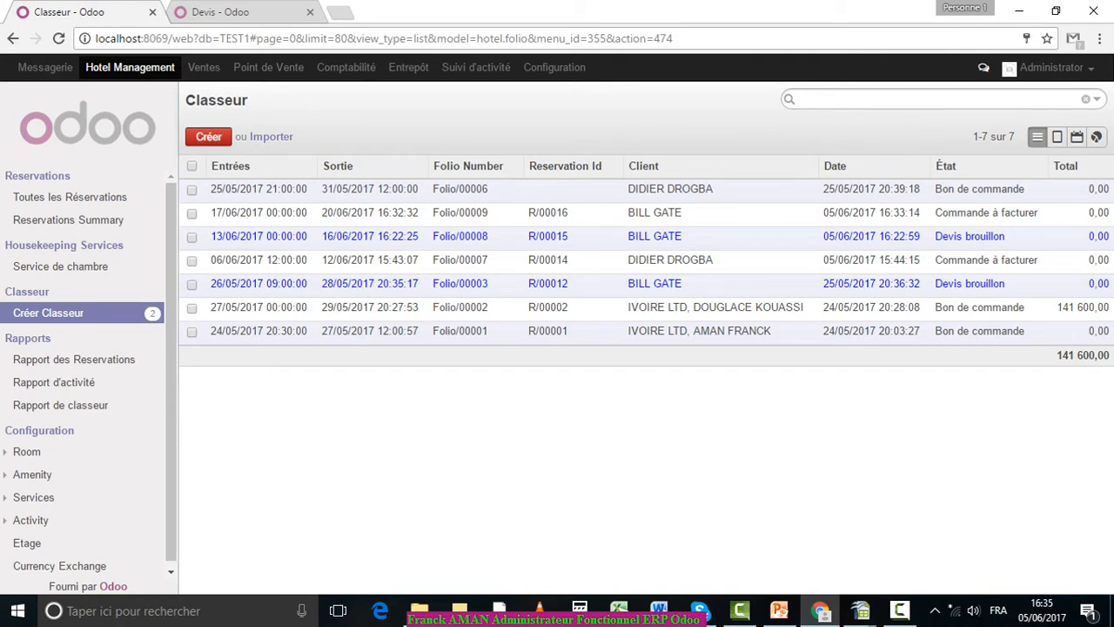
Examine the Room Lines of the 13/06/2017 to 16/06/2017 folio and of the folio after it, and return to the folio list
left_click(461, 236)
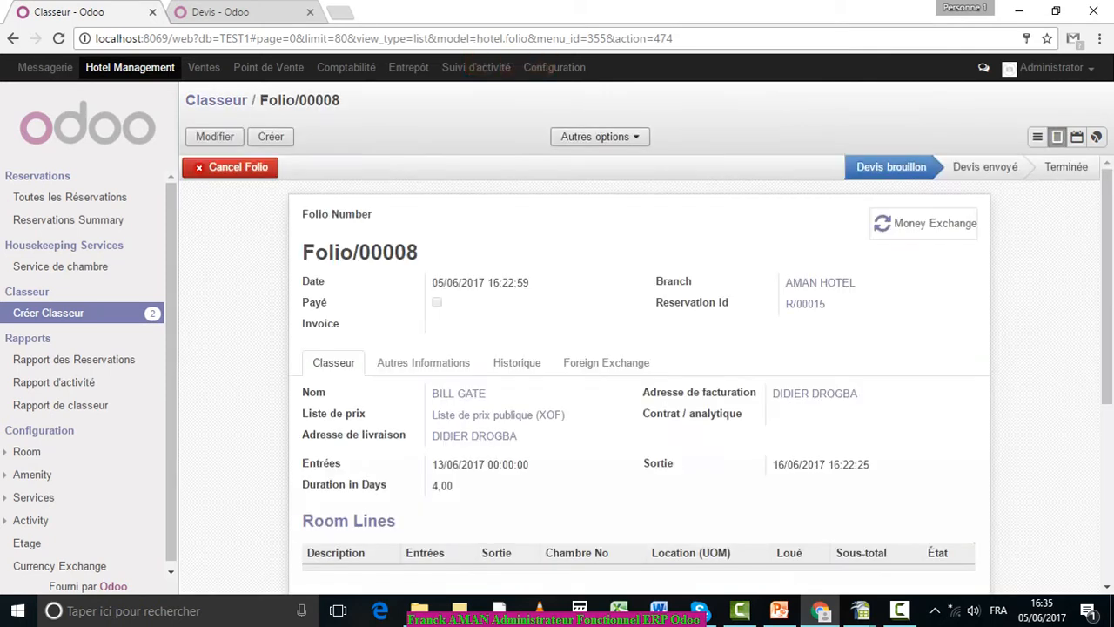
scroll(640, 374, "down", 3)
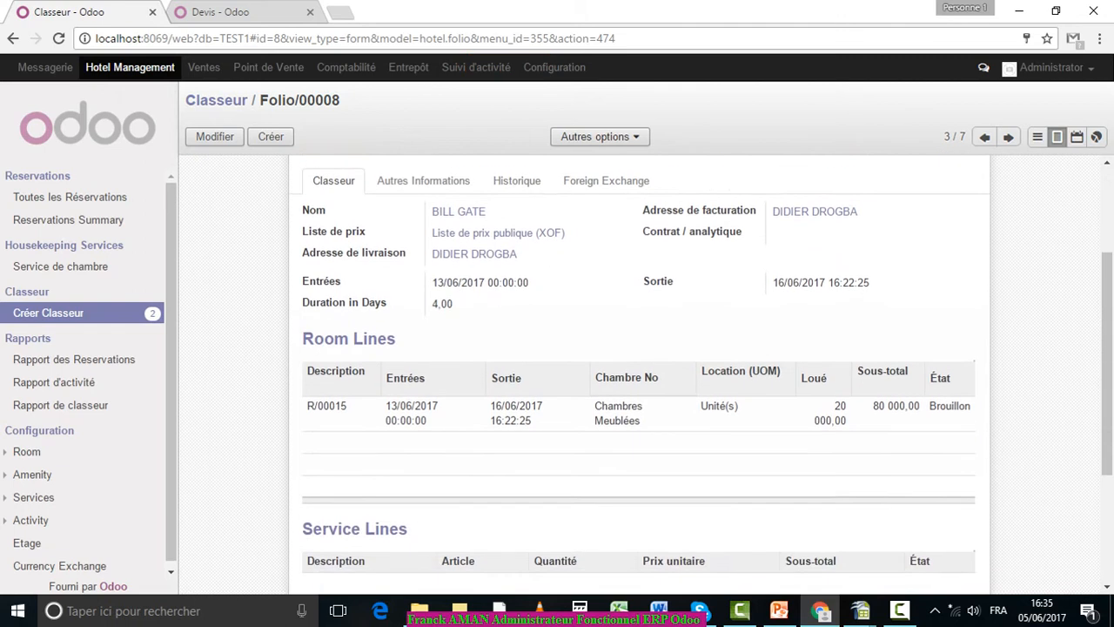
scroll(640, 374, "up", 2)
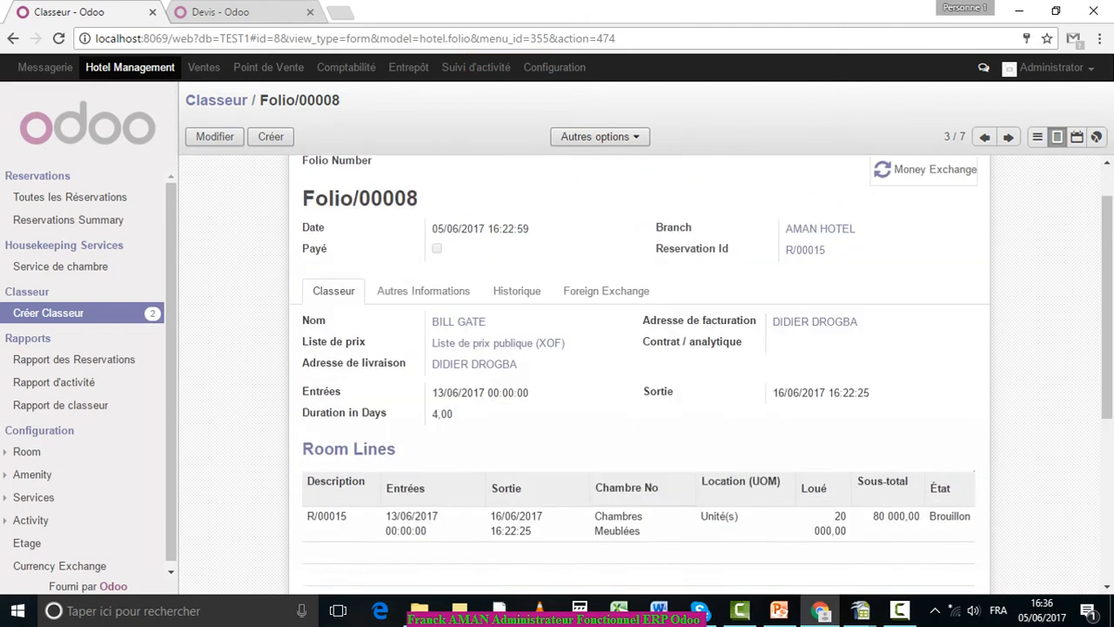
left_click(1008, 137)
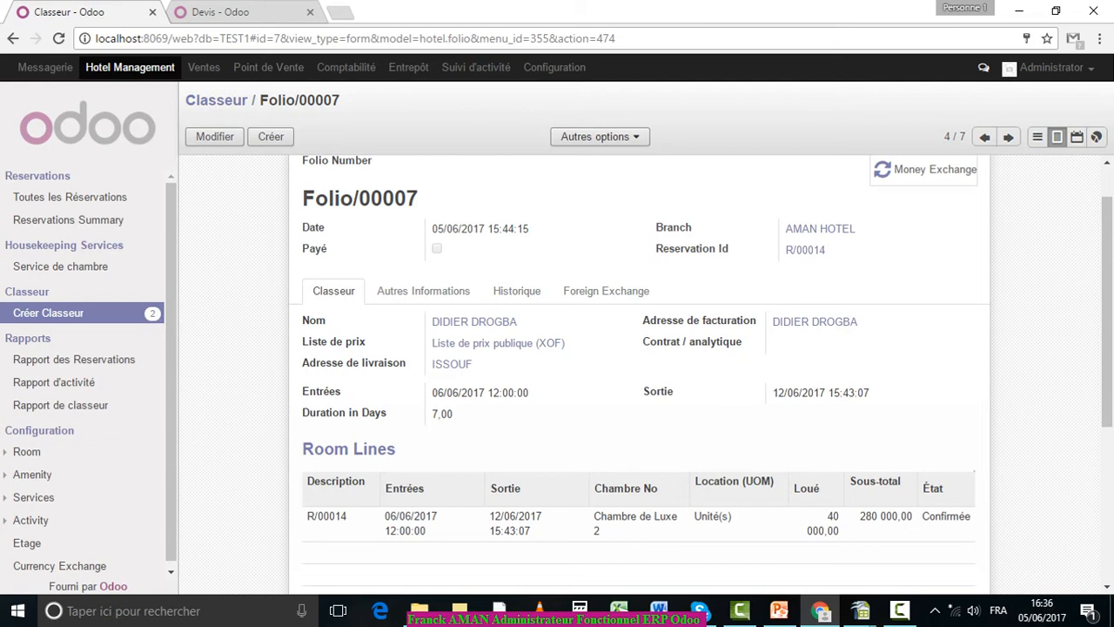
left_click(1038, 137)
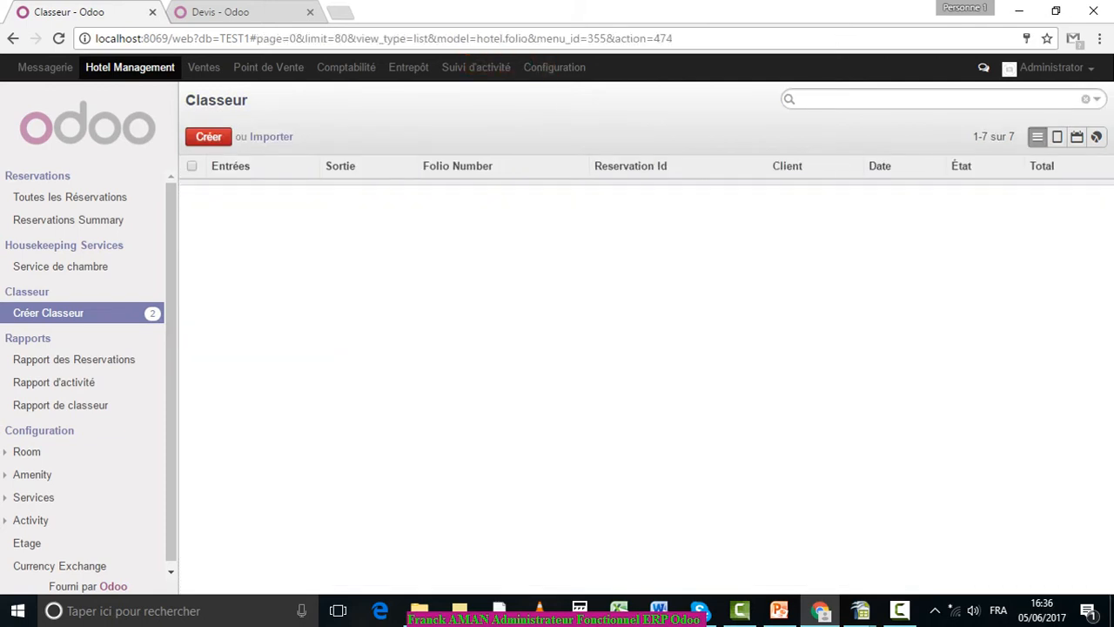
Examine the Room Lines and Service Lines of the first folio in the list and return to the list
left_click(474, 189)
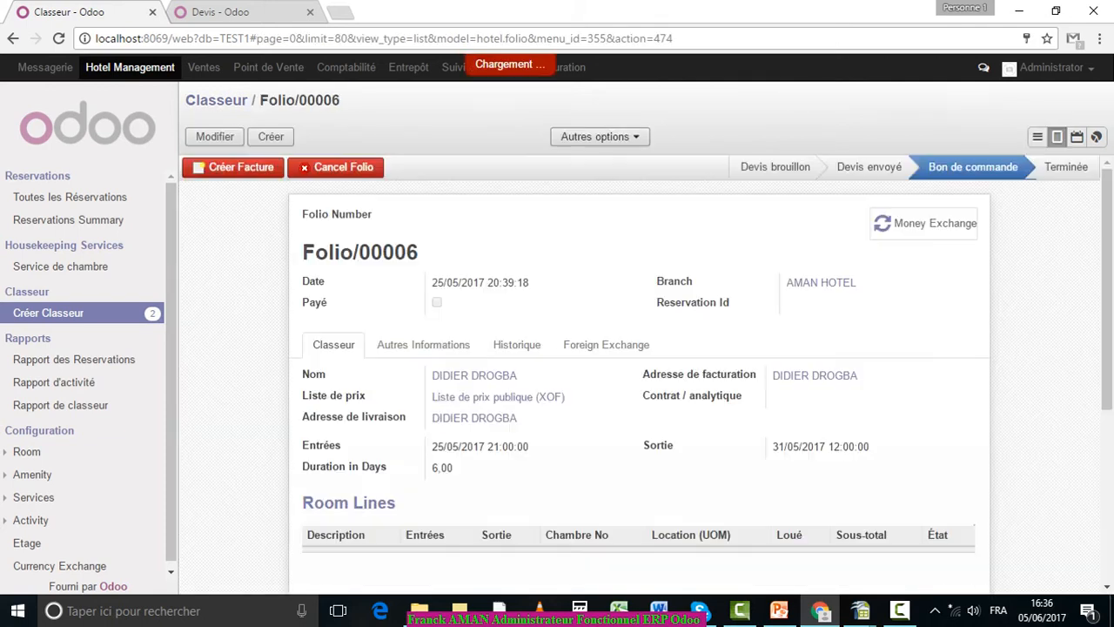
scroll(639, 374, "down", 1)
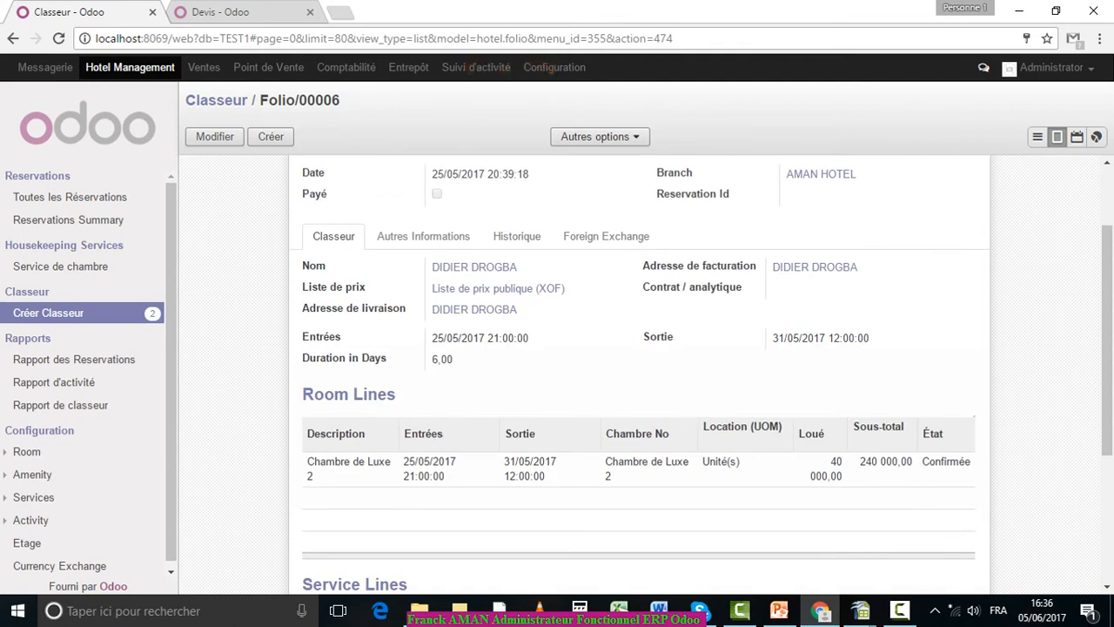
scroll(639, 374, "down", 3)
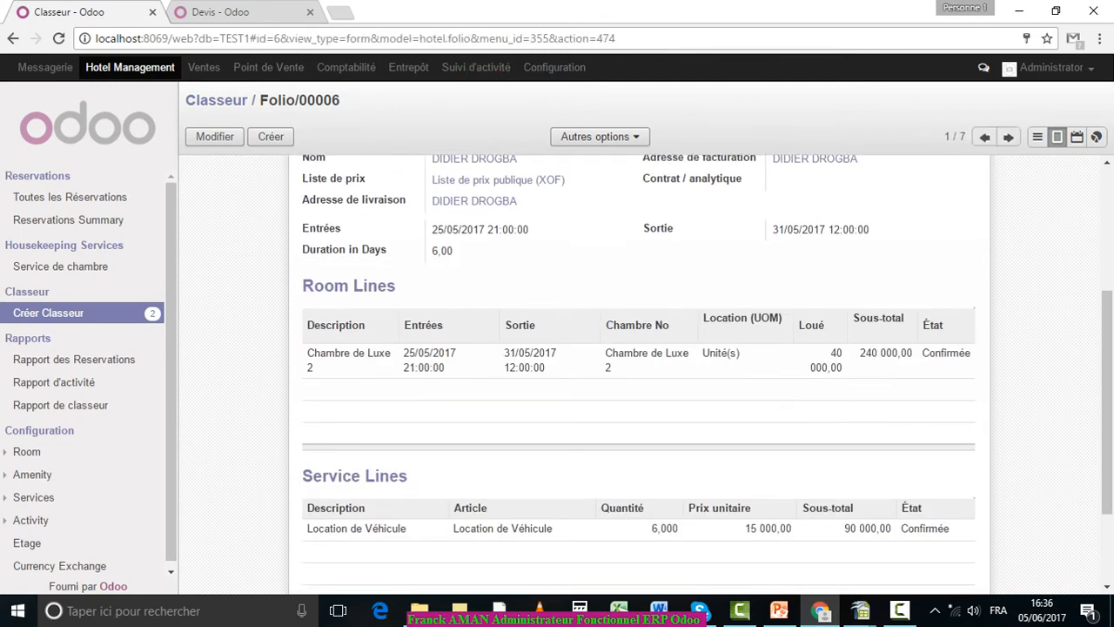
left_click(1037, 136)
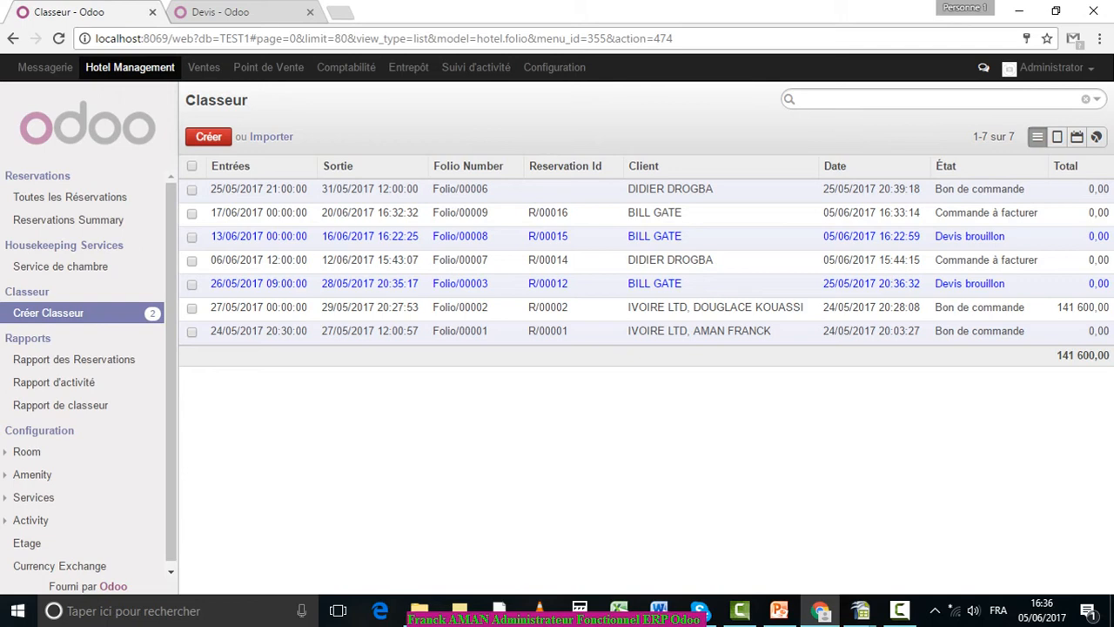
Open the folio for the 17/06/2017 to 20/06/2017 stay, put it in edit mode and cancel the folio
left_click(460, 212)
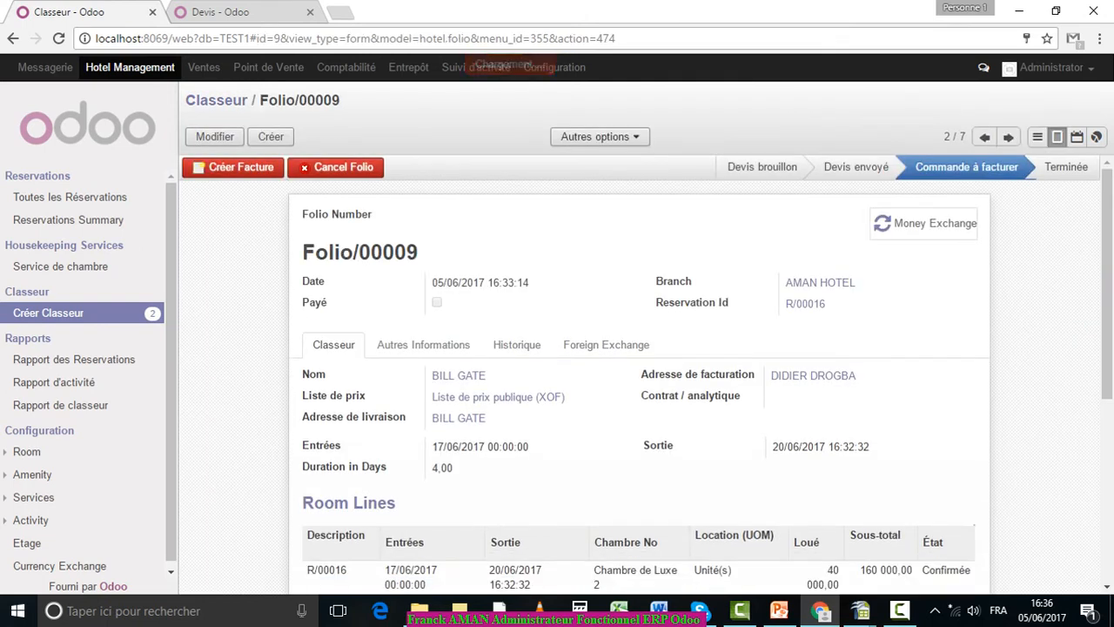
scroll(646, 375, "down", 3)
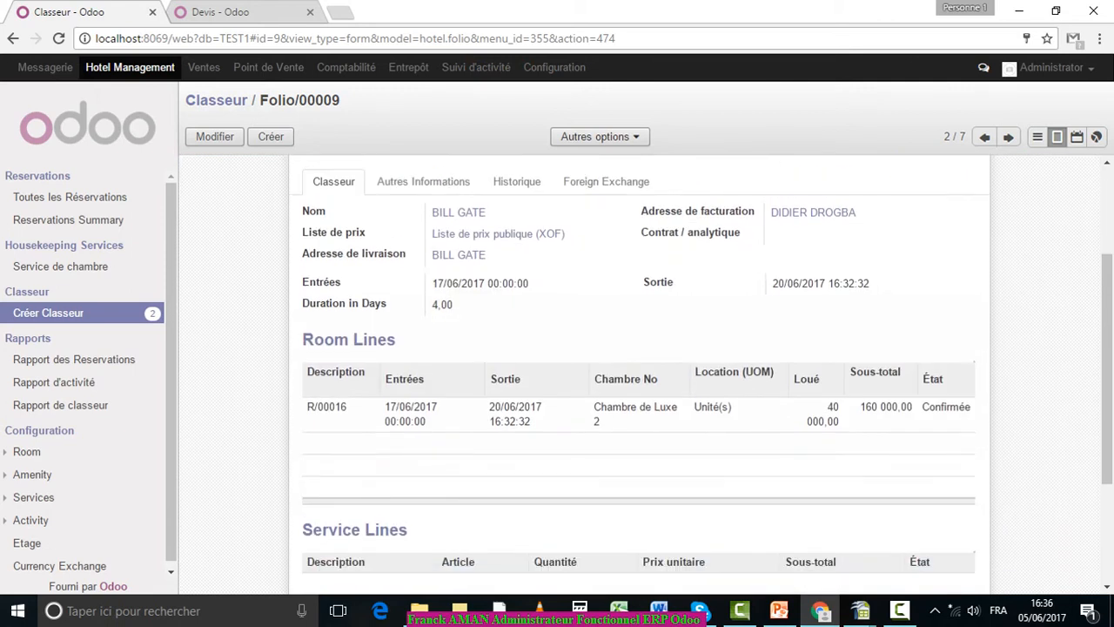
scroll(646, 374, "down", 1)
scroll(646, 374, "up", 2)
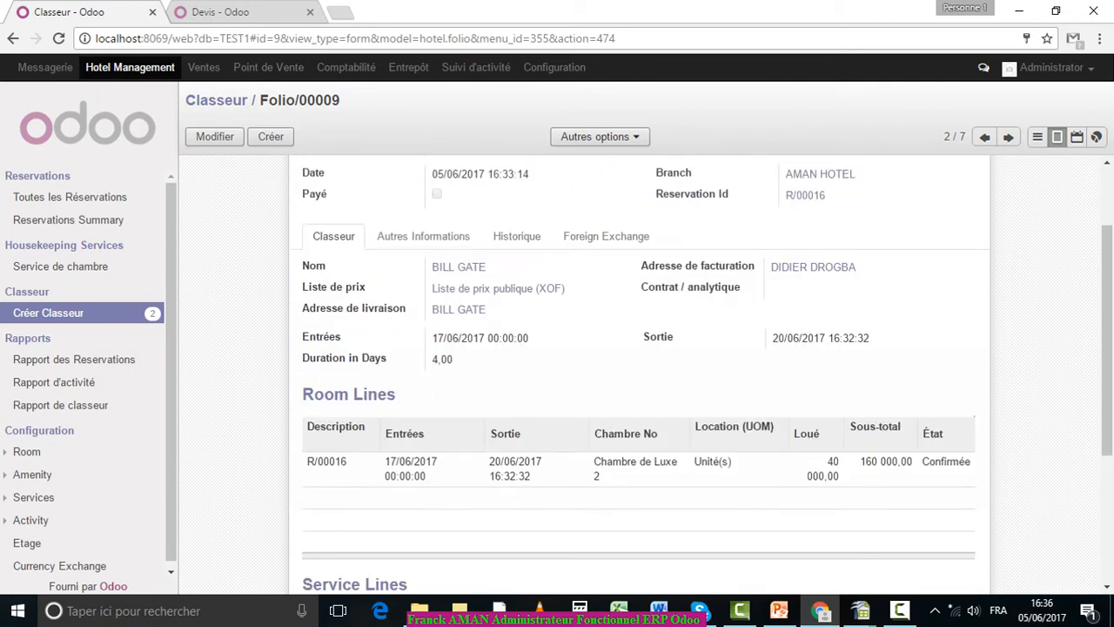
scroll(646, 374, "down", 1)
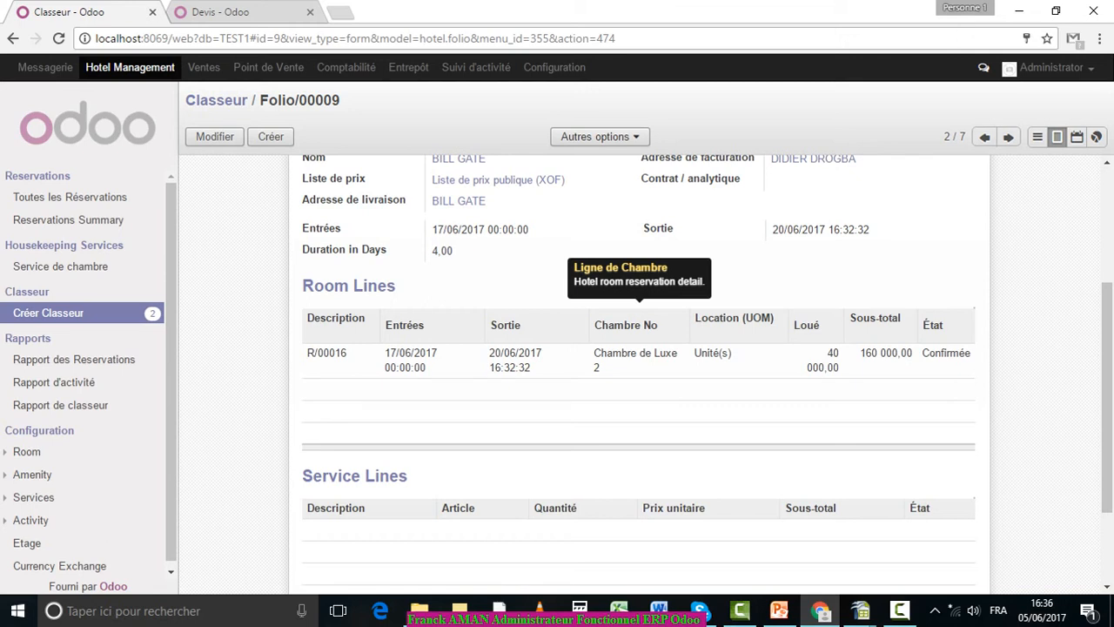
left_click(214, 137)
scroll(639, 374, "down", 4)
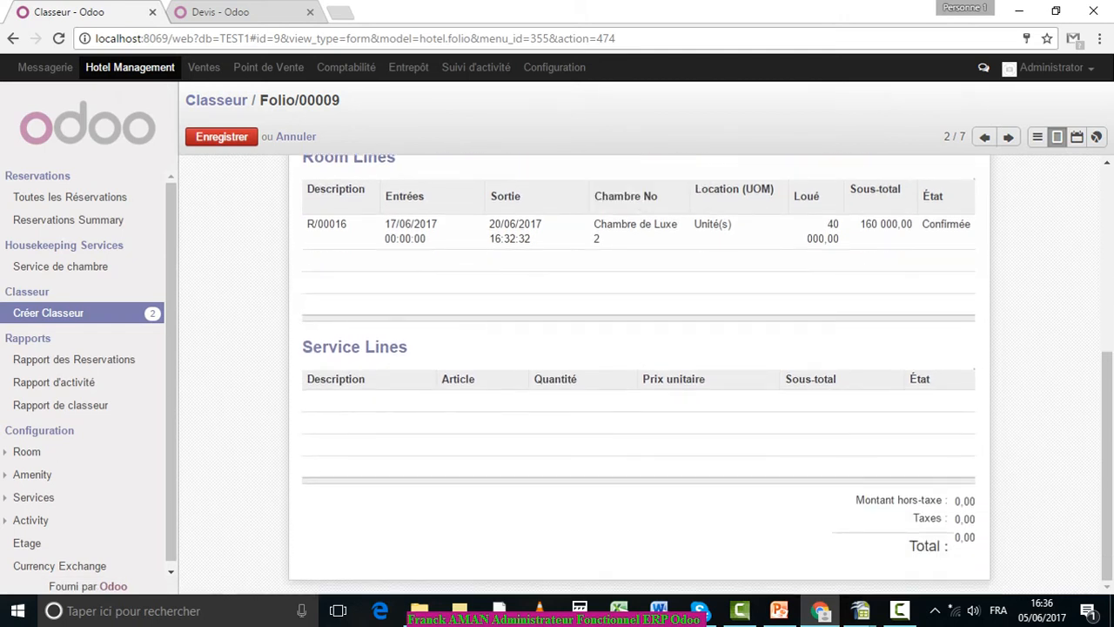
scroll(639, 374, "up", 4)
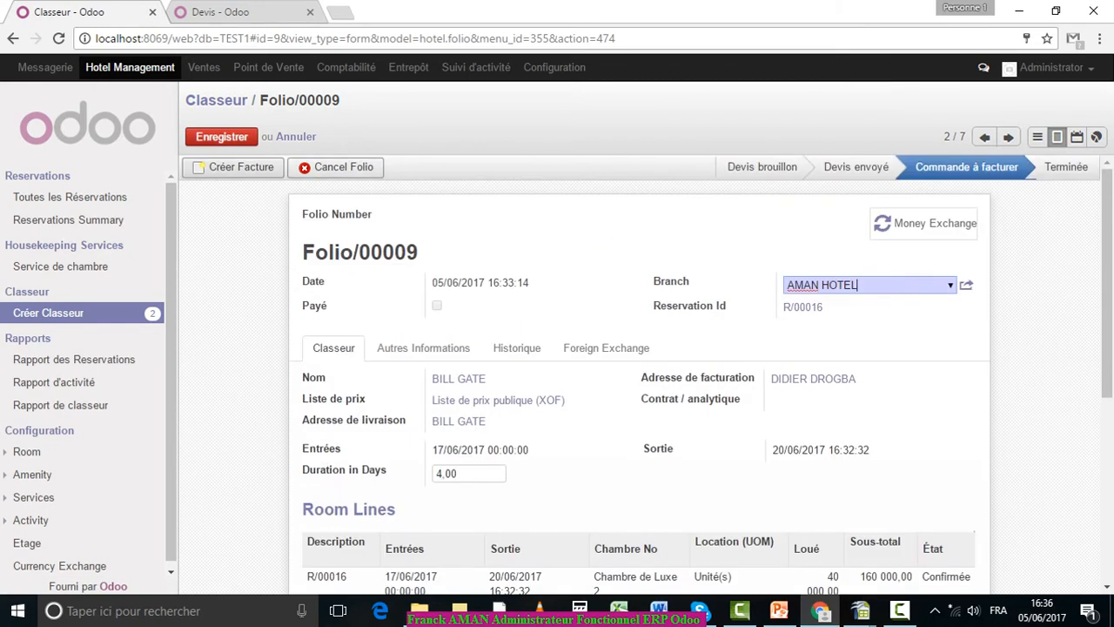
left_click(335, 167)
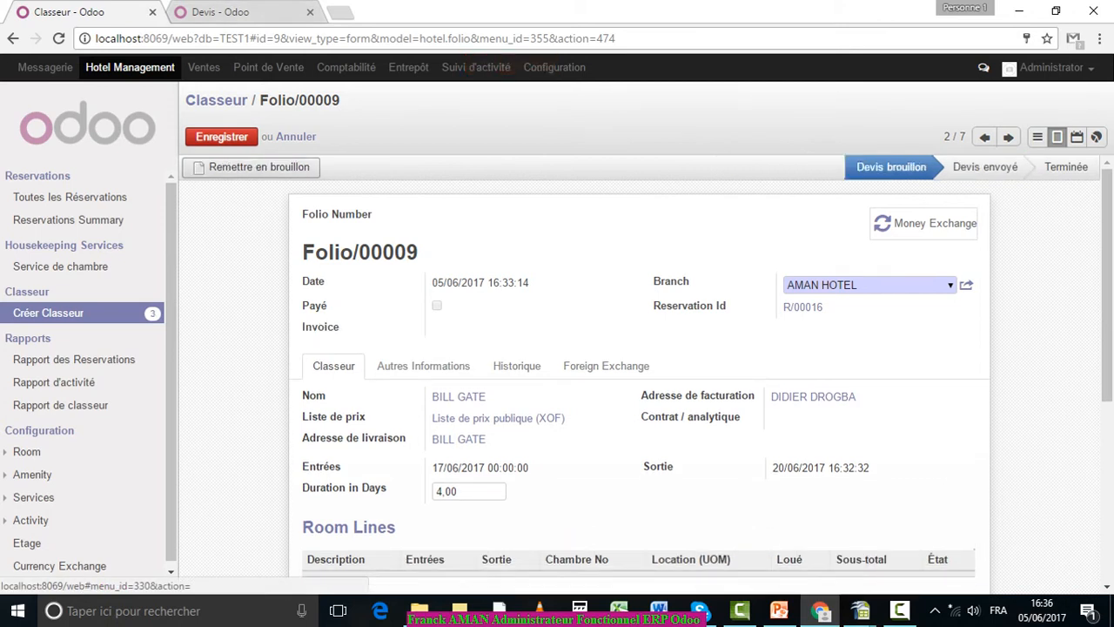
Start a new service line on the folio and choose Piscine as its article from the full article list
scroll(640, 374, "down", 4)
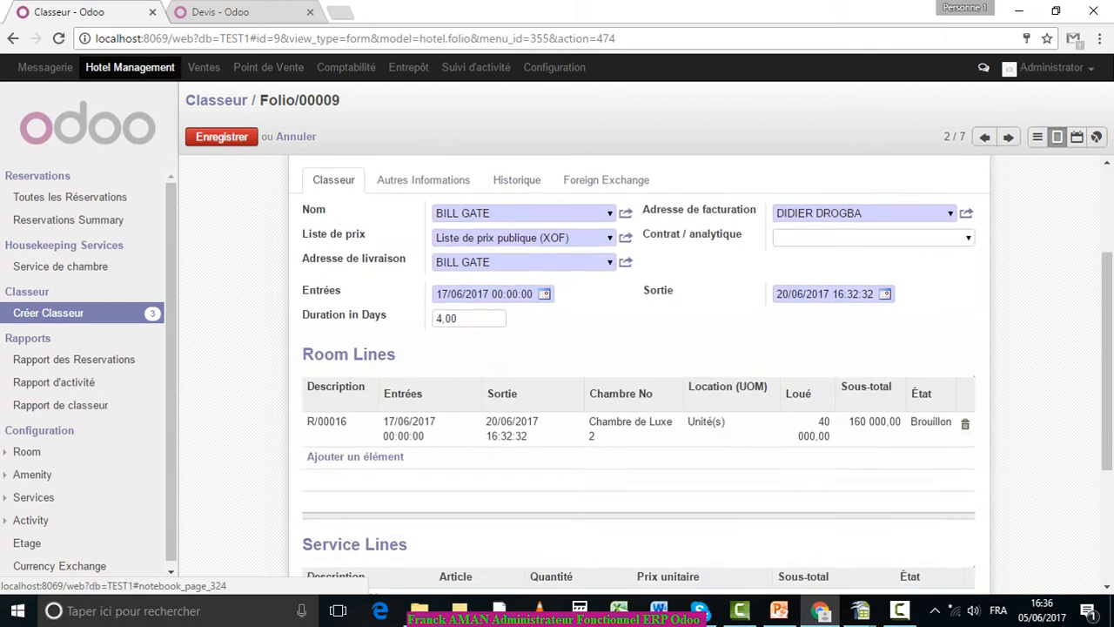
scroll(641, 174, "down", 2)
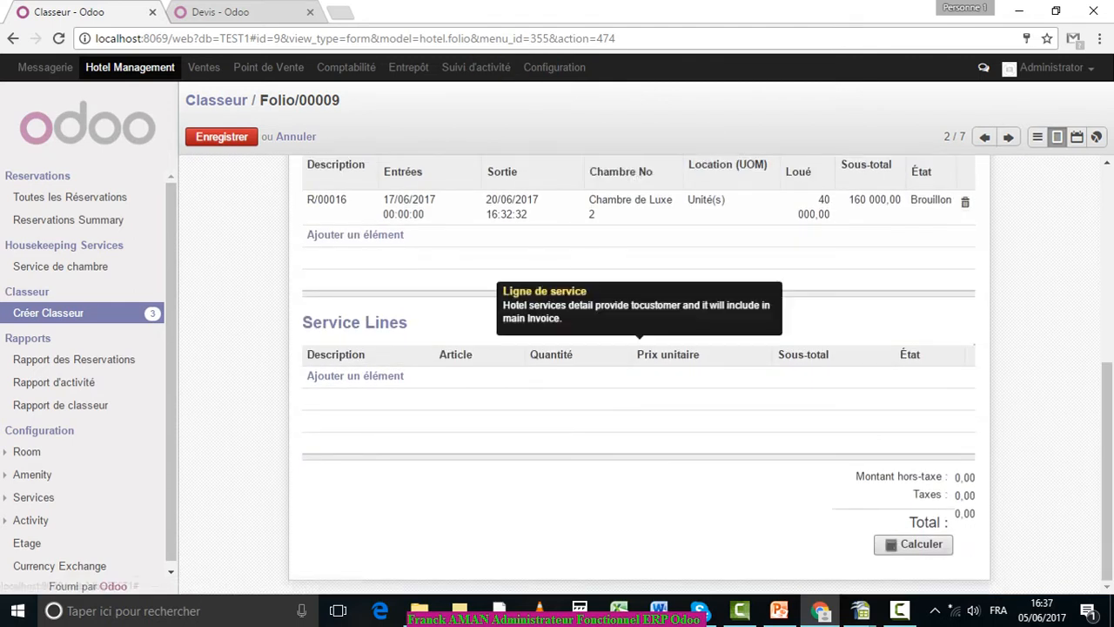
left_click(355, 375)
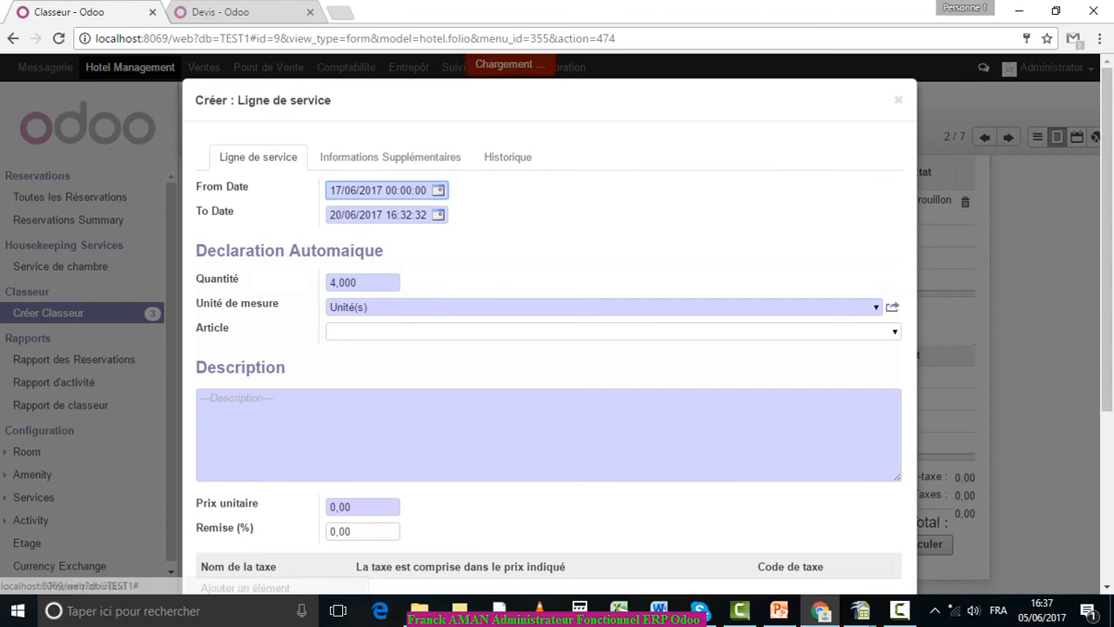
left_click(894, 332)
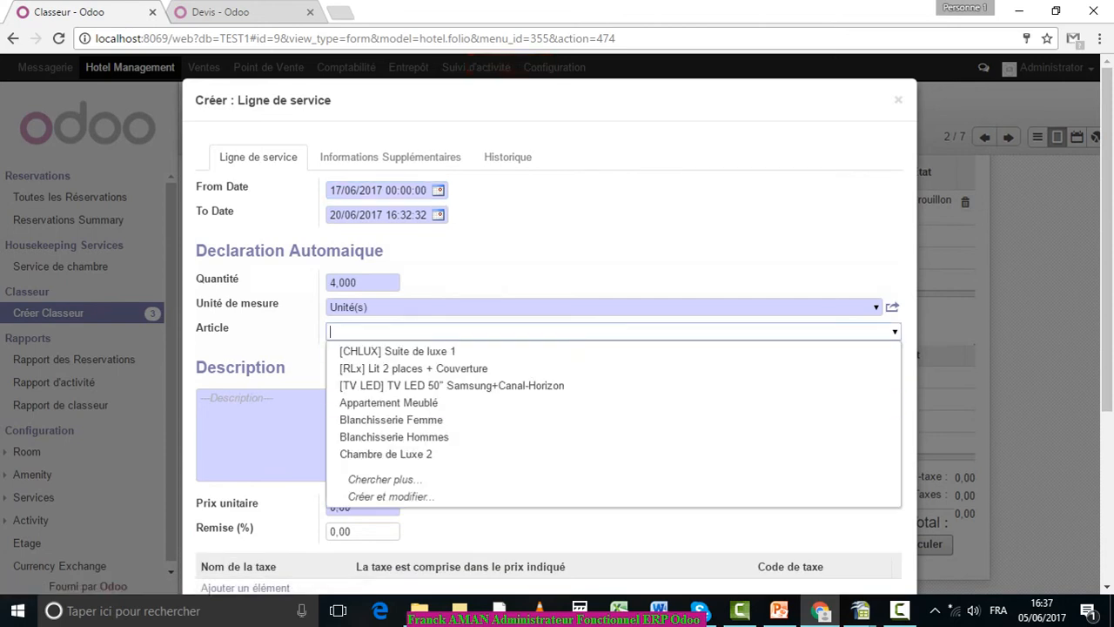
left_click(383, 479)
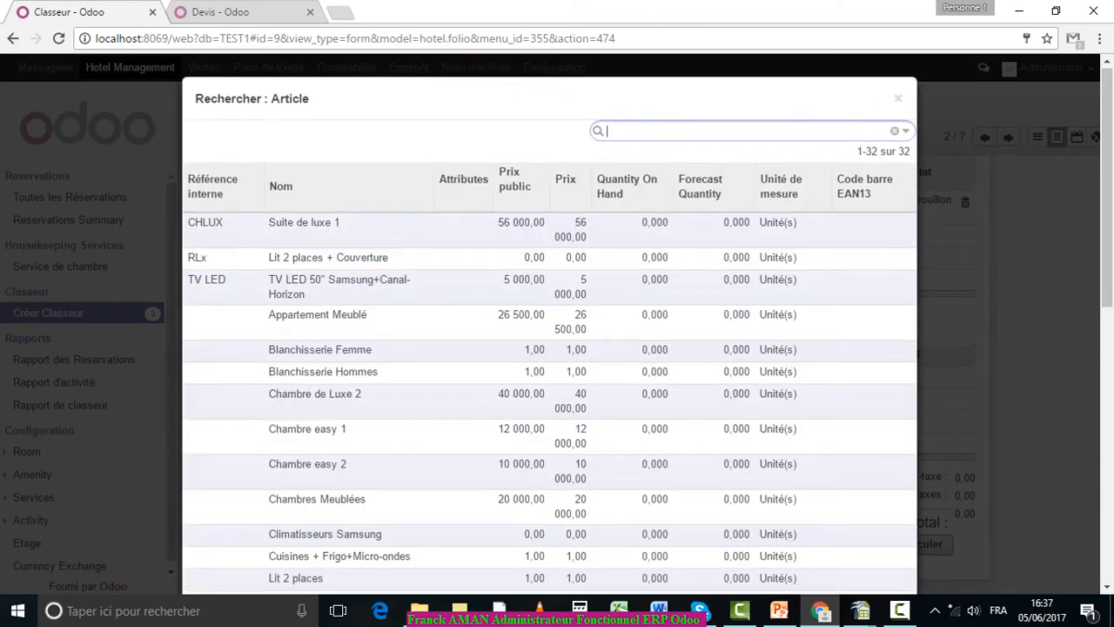
scroll(548, 322, "down", 4)
scroll(548, 322, "down", 2)
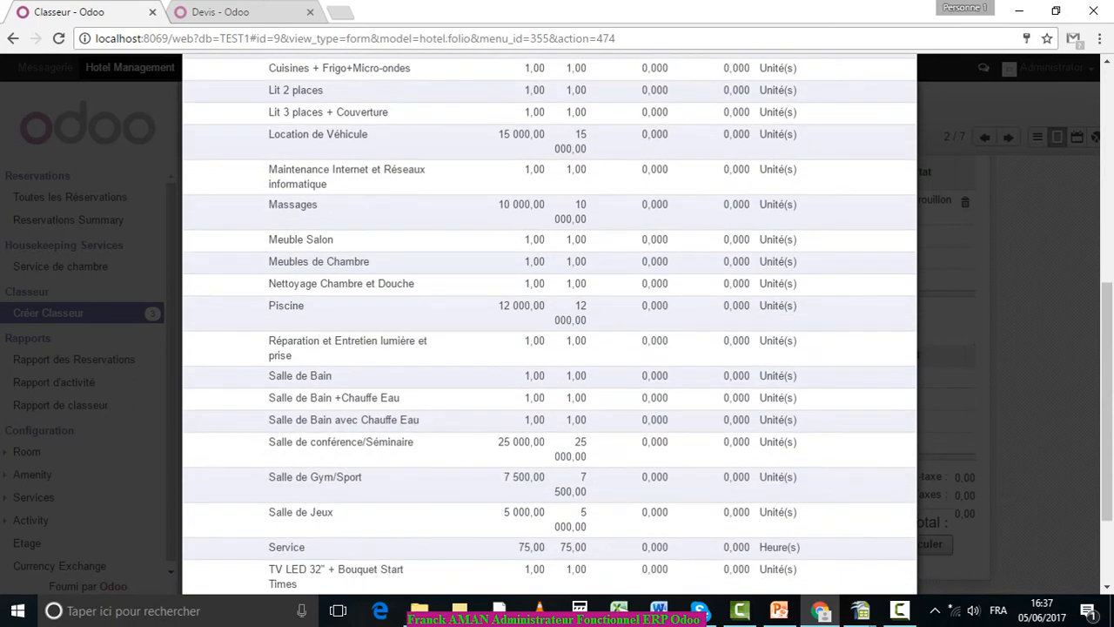
scroll(548, 322, "down", 2)
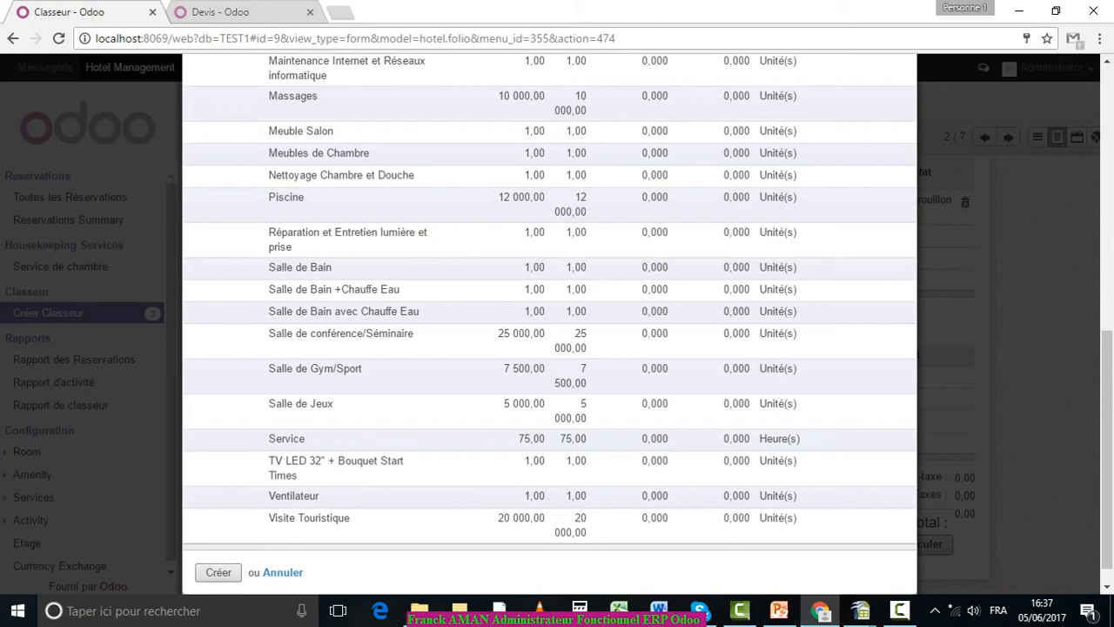
left_click(296, 198)
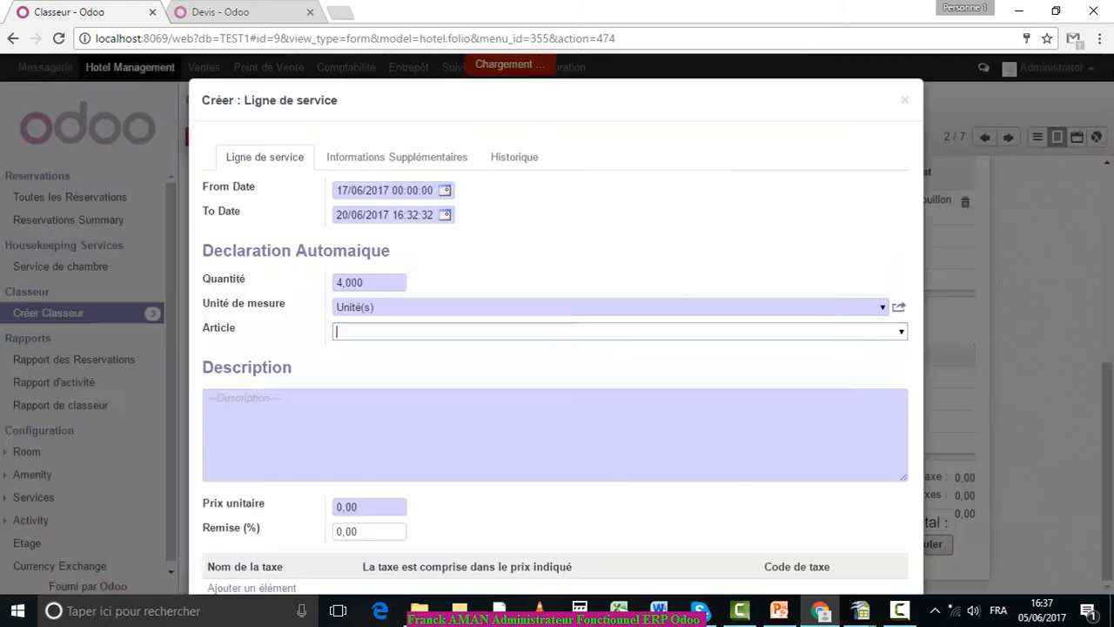
Check the Piscine line's unit price and tax, and save the line to the folio
scroll(549, 322, "down", 1)
scroll(548, 322, "down", 1)
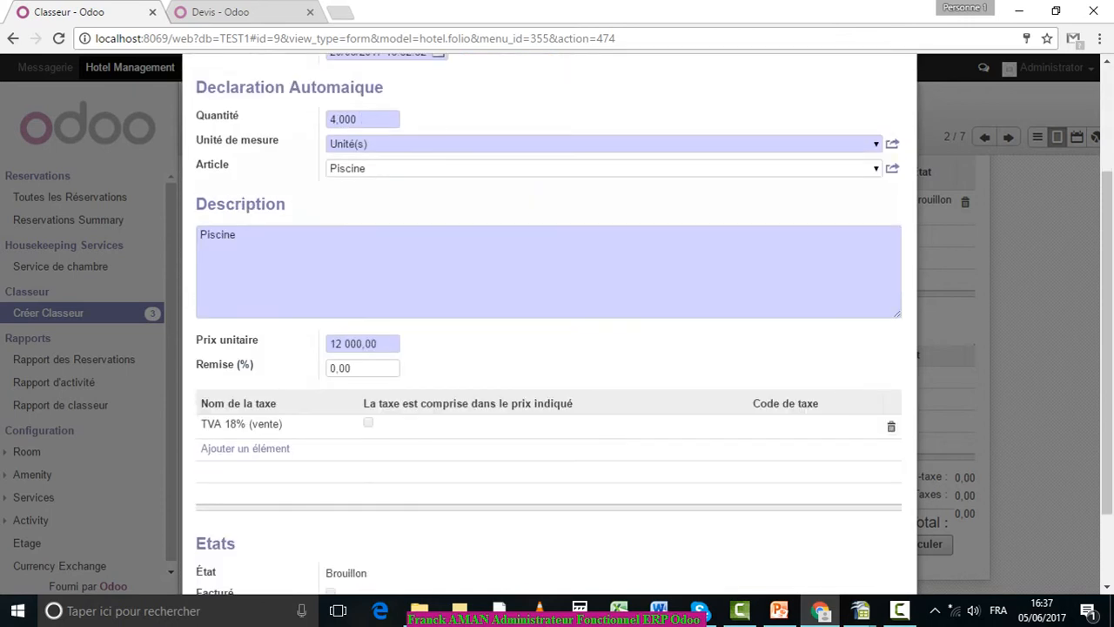
left_click_drag(377, 344, 329, 344)
left_click(487, 353)
scroll(548, 348, "down", 1)
scroll(548, 322, "down", 1)
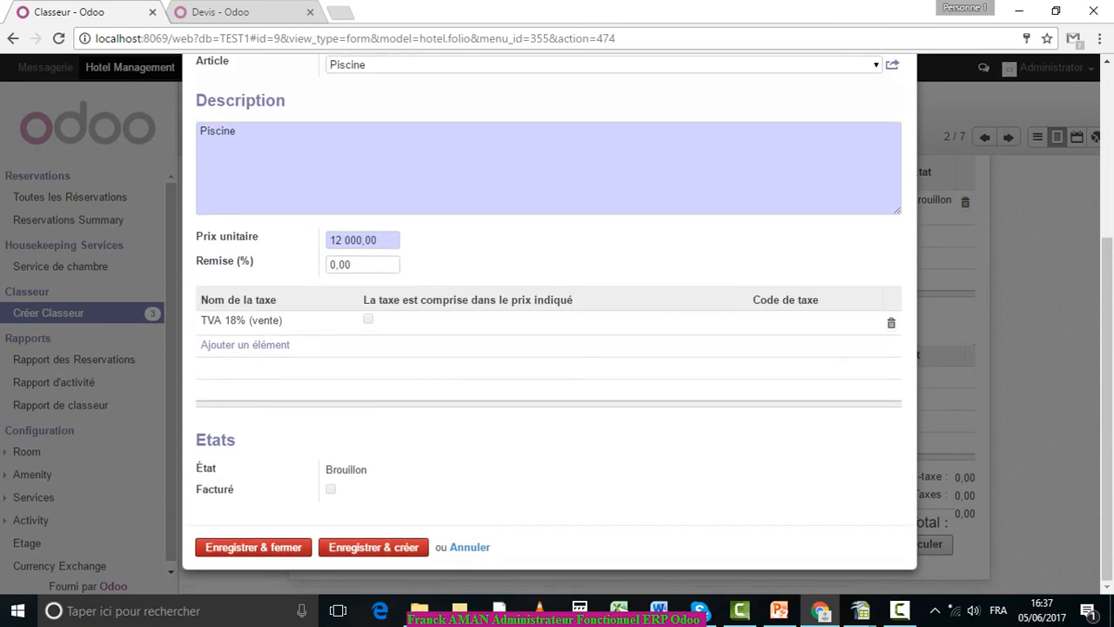
left_click(253, 547)
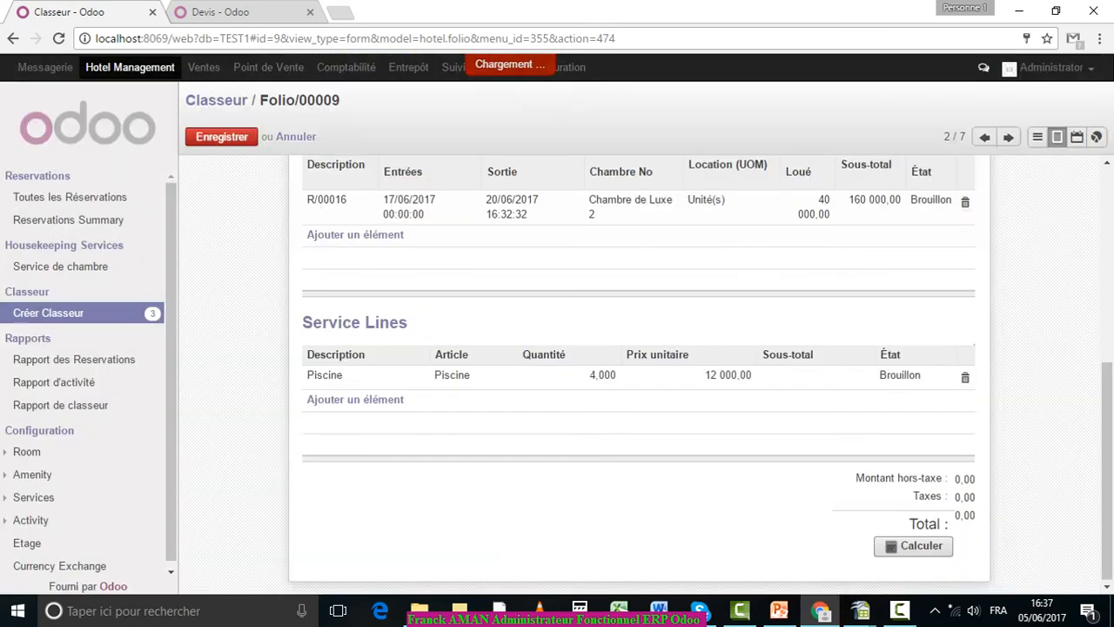
Add a second service line to the folio with the article Salle de Gym/Sport
left_click(355, 400)
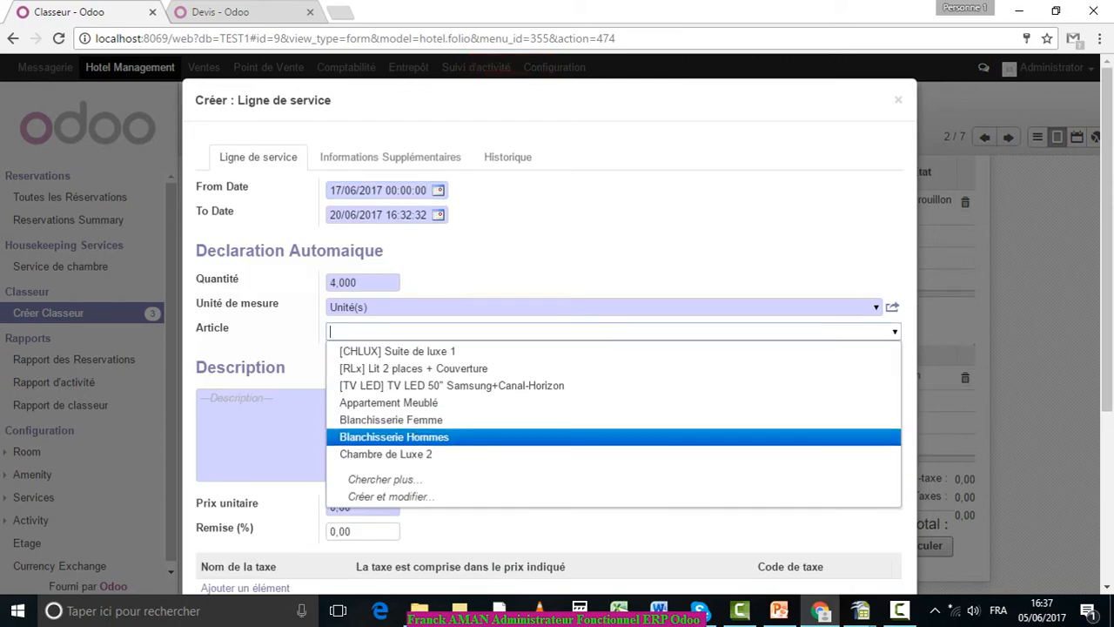
type("gy")
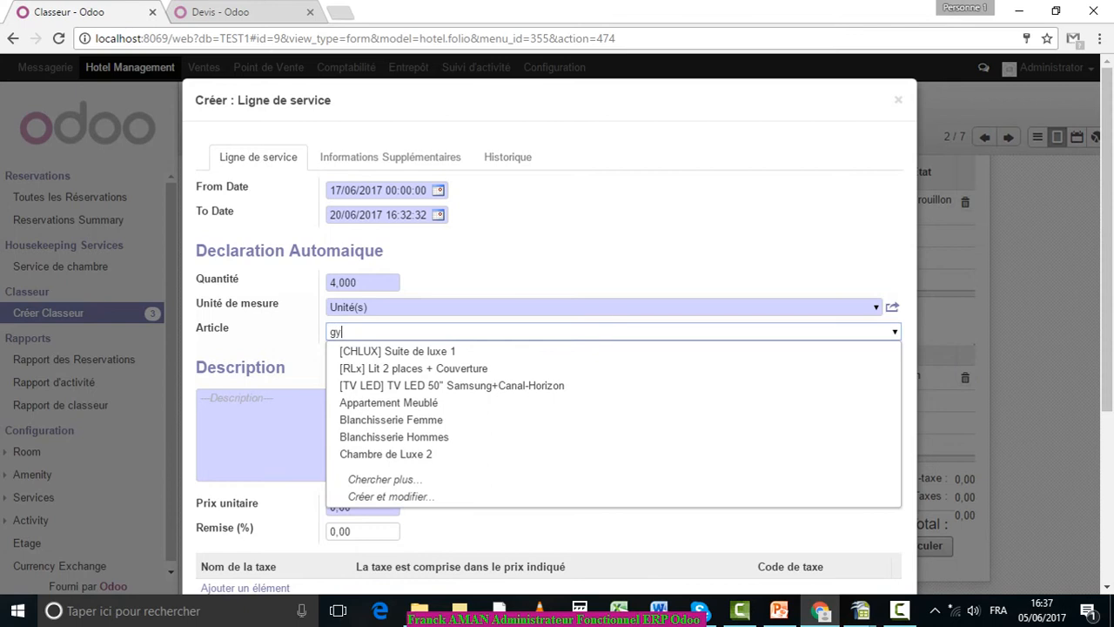
left_click(385, 352)
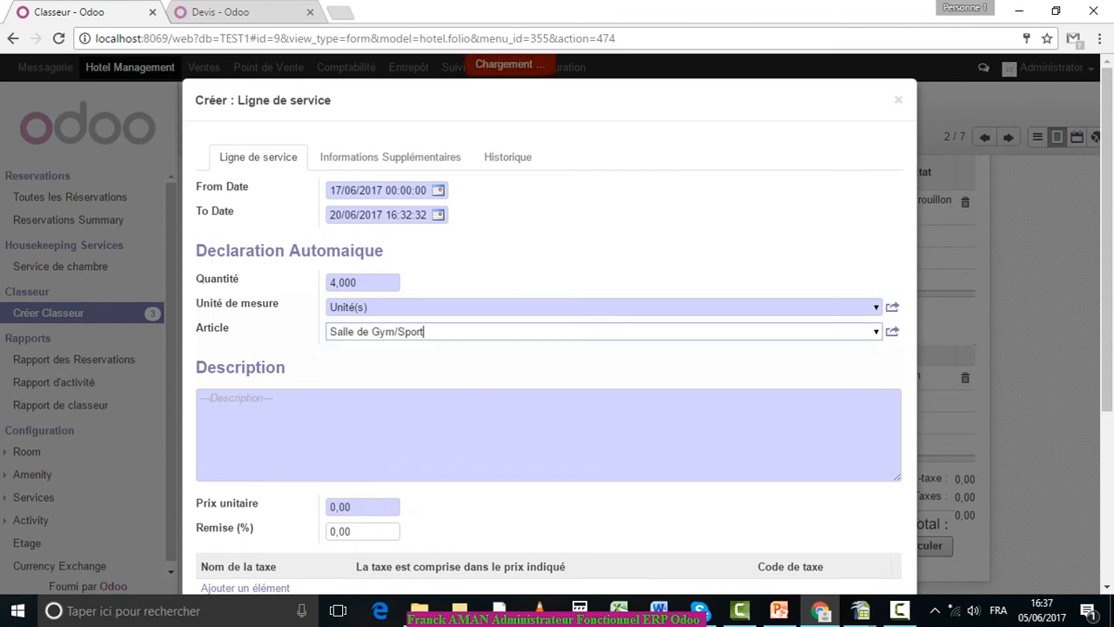
scroll(548, 352, "down", 3)
left_click(253, 549)
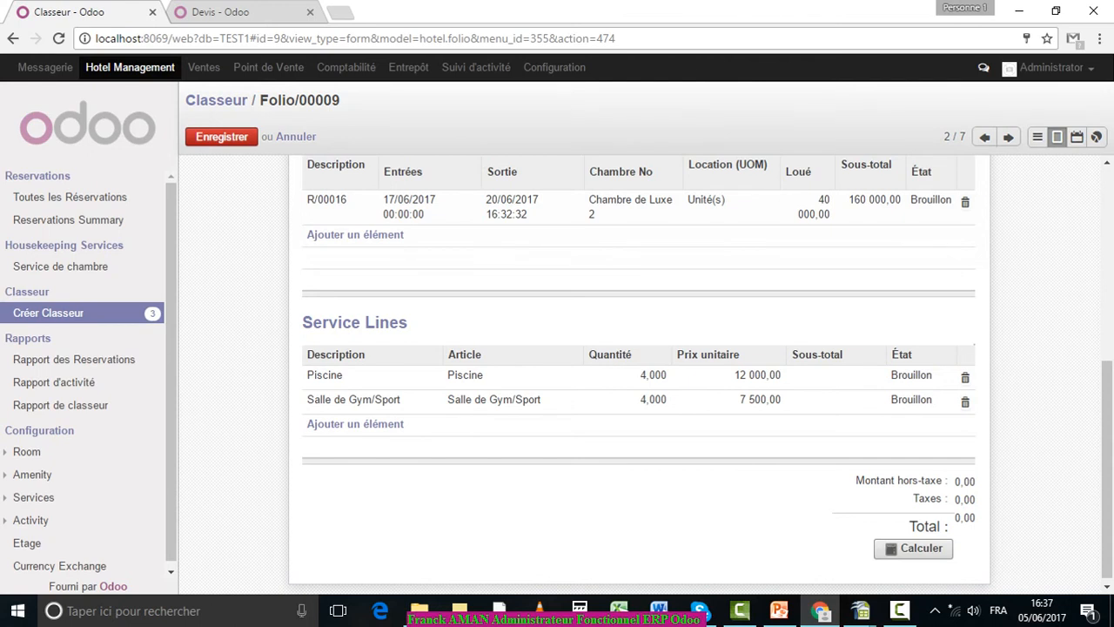
Reset the cancelled folio to draft, check its service line subtotals and save it
scroll(640, 374, "up", 2)
scroll(639, 374, "down", 1)
scroll(646, 376, "down", 1)
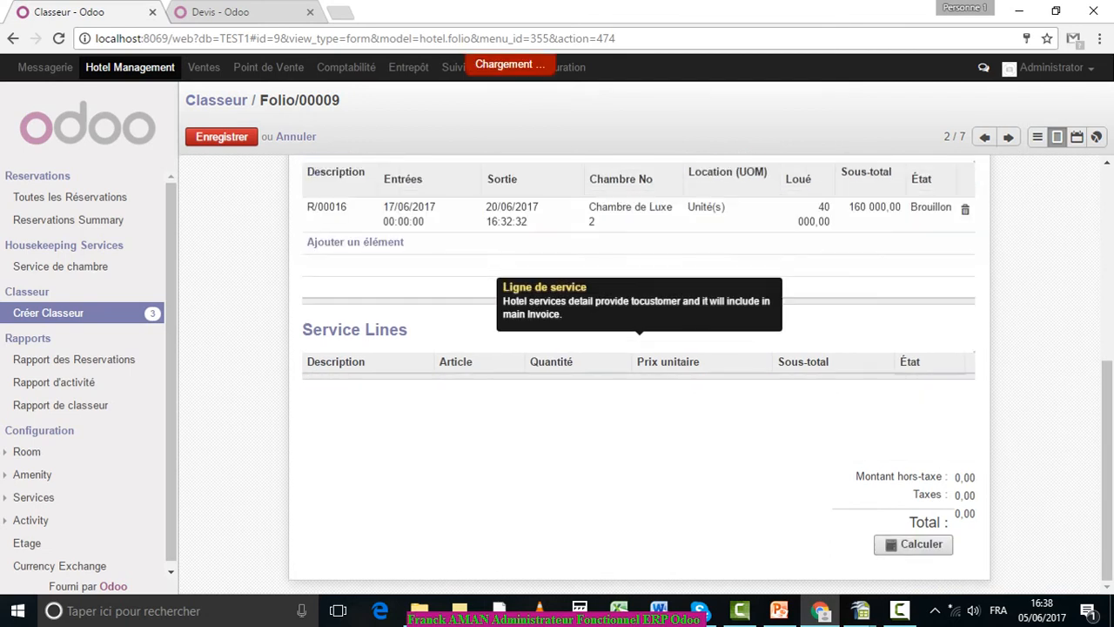
scroll(364, 403, "down", 5)
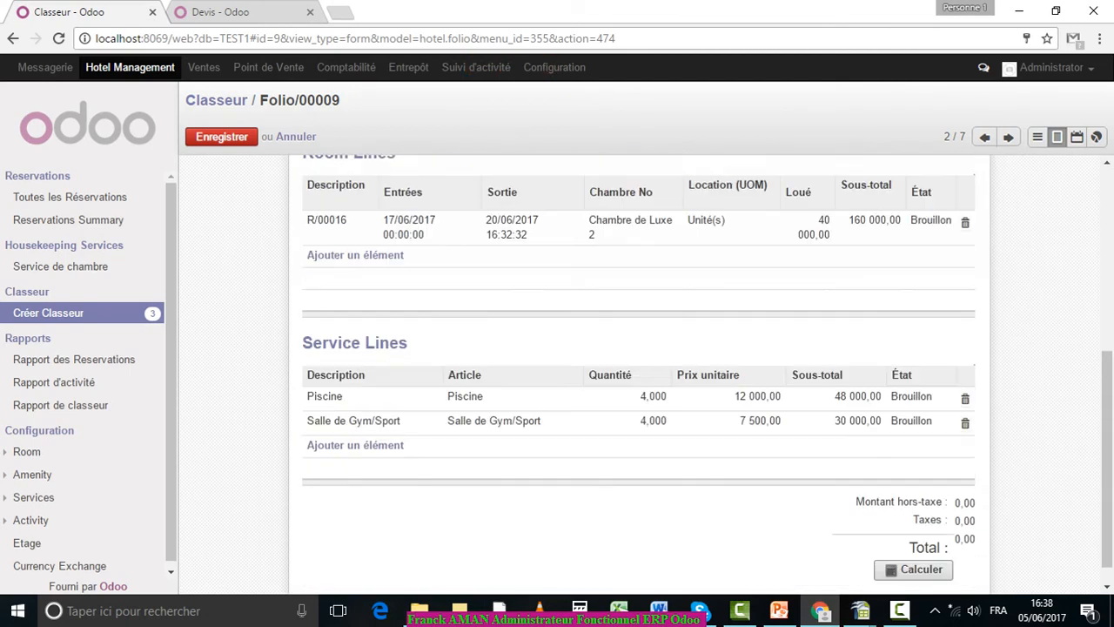
scroll(639, 376, "up", 5)
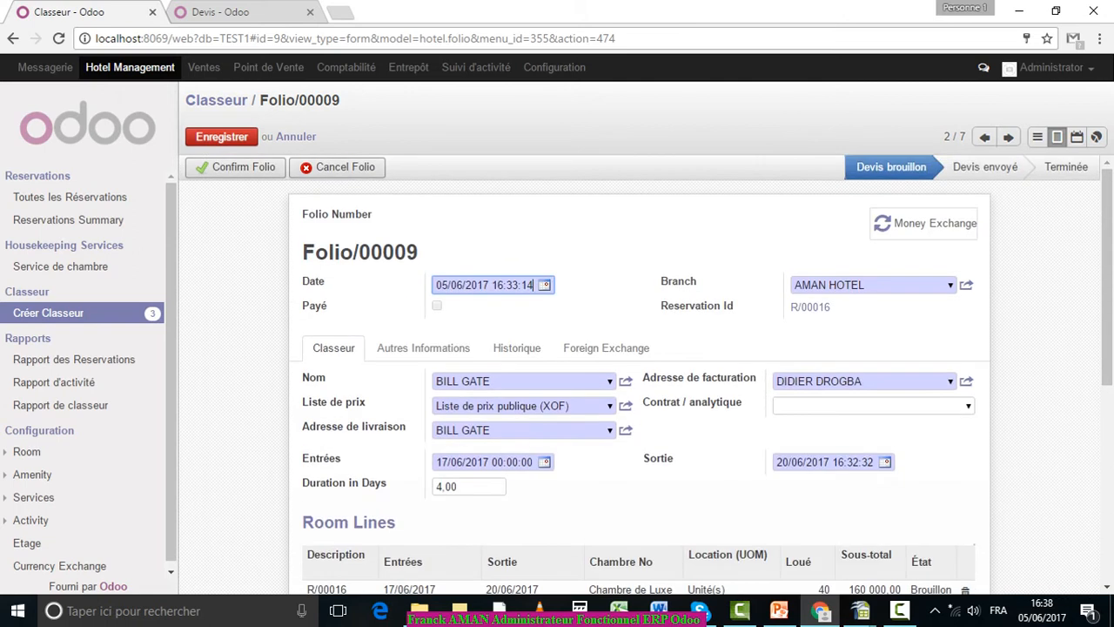
left_click(222, 137)
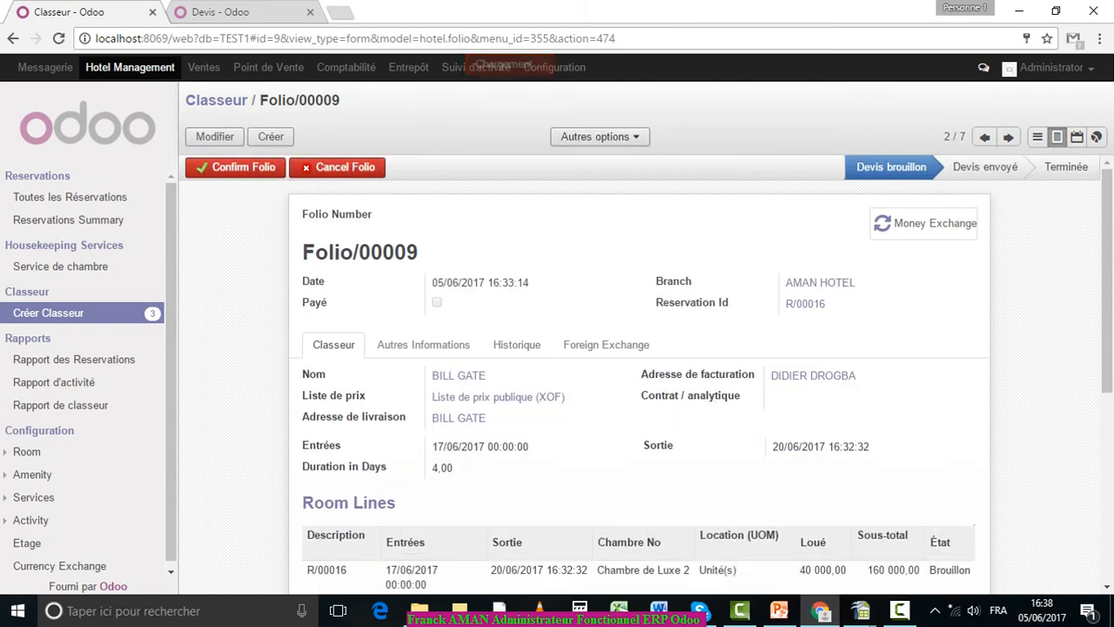
Confirm the folio for the 17/06/2017 to 20/06/2017 stay and create its invoice
left_click(235, 167)
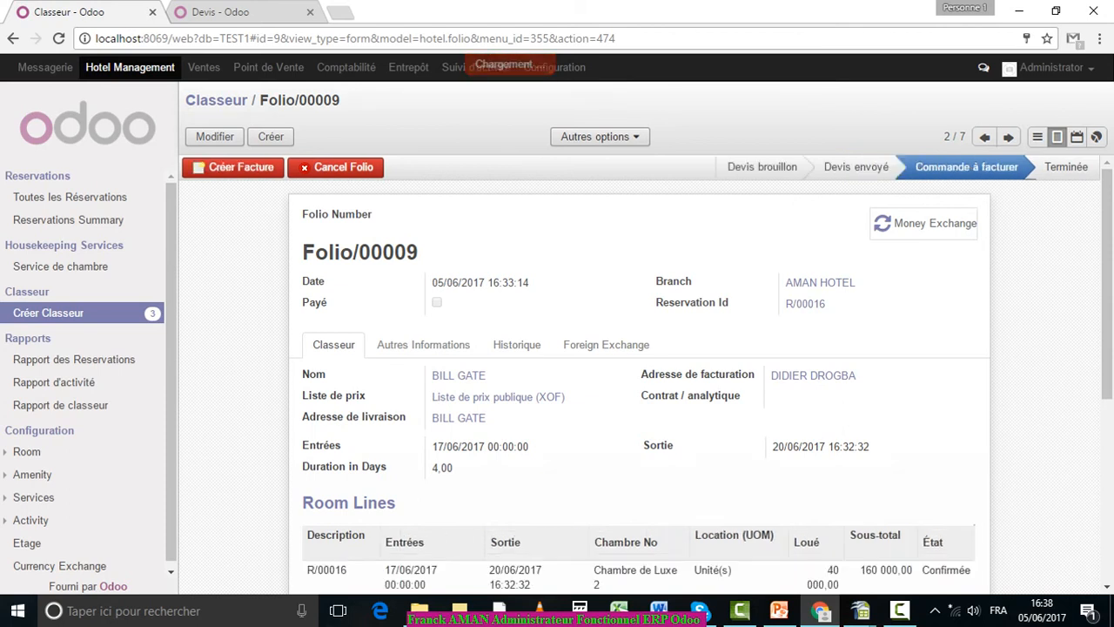
scroll(639, 374, "down", 5)
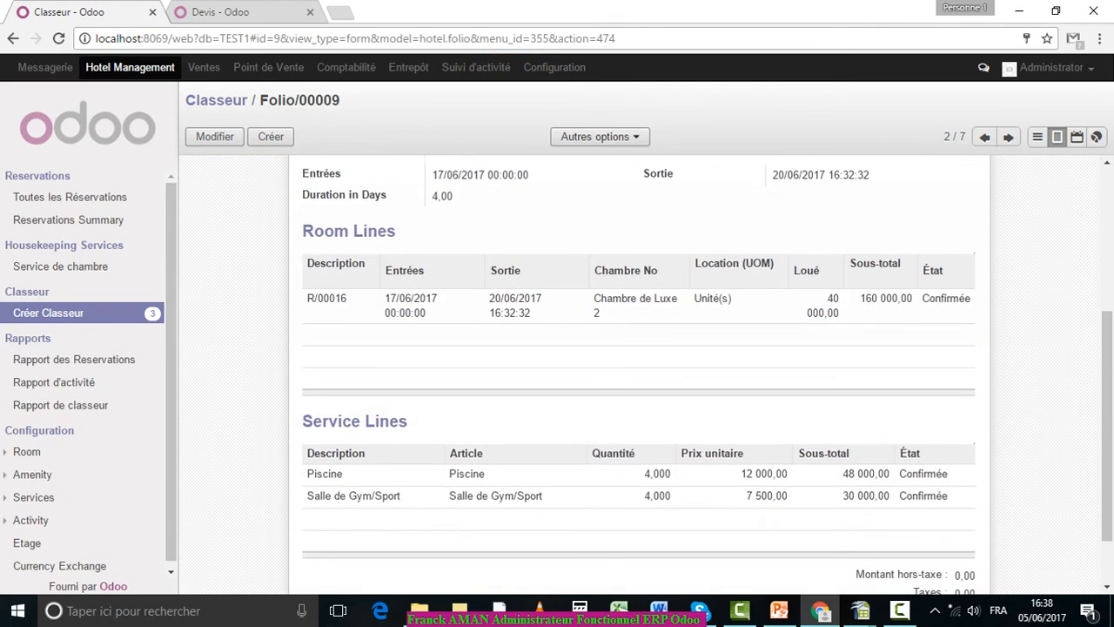
scroll(640, 374, "up", 1)
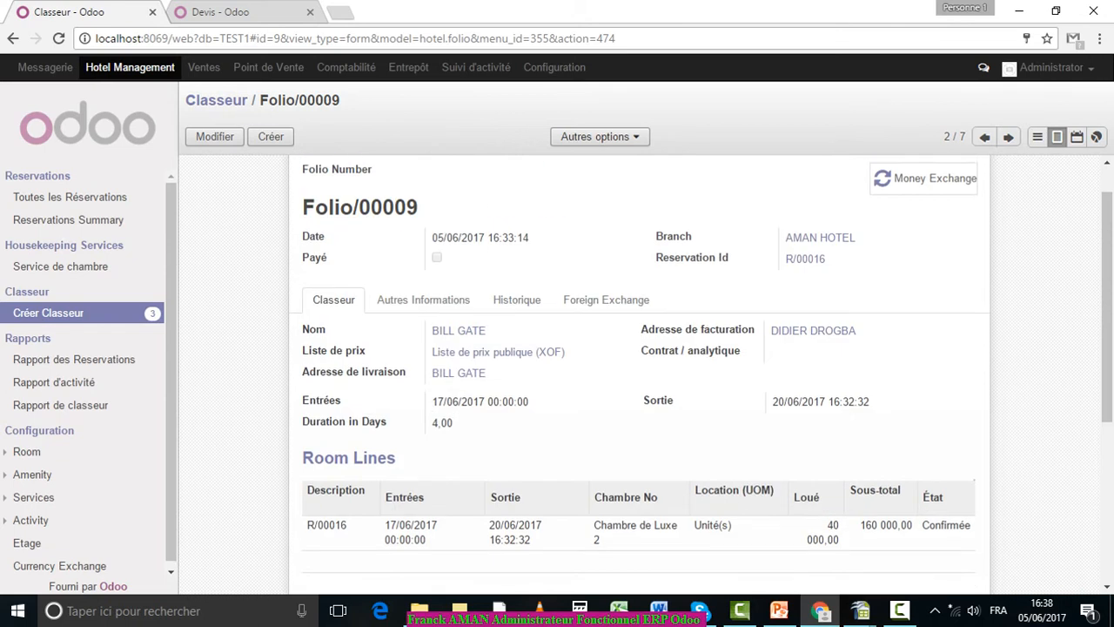
scroll(640, 371, "up", 1)
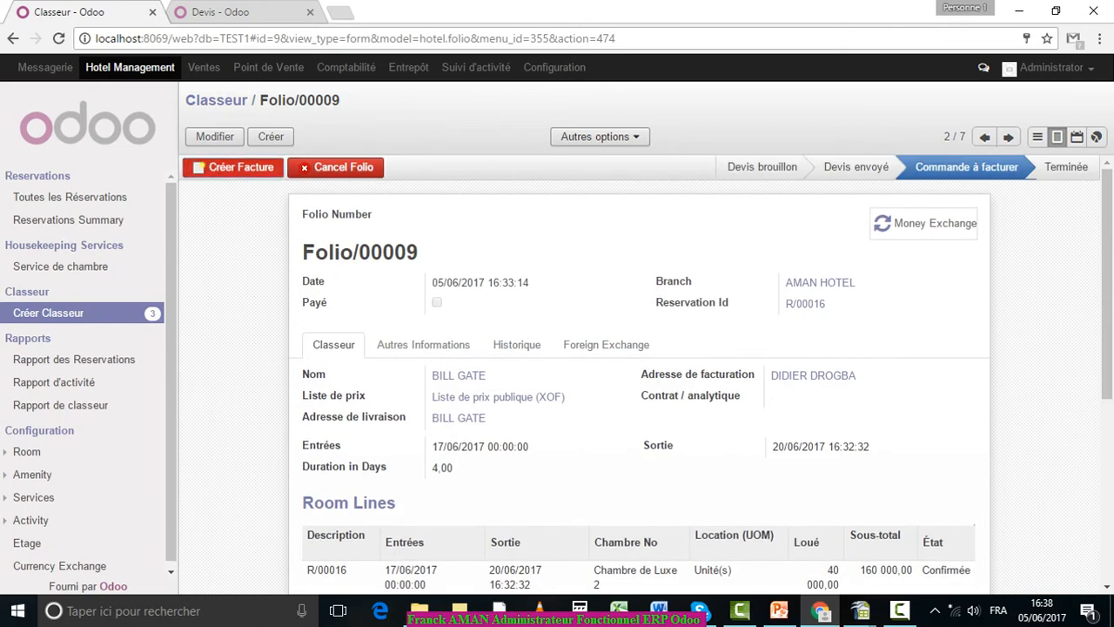
left_click(234, 167)
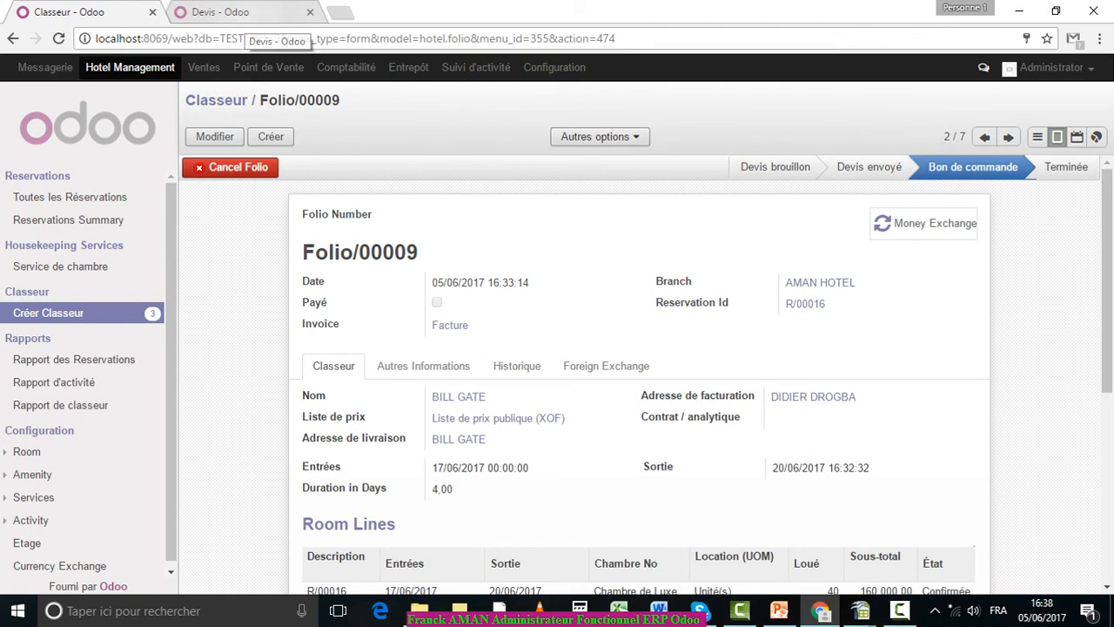
Open the draft customer invoice due 05/06/2017 from the accounting customer invoices
left_click(224, 13)
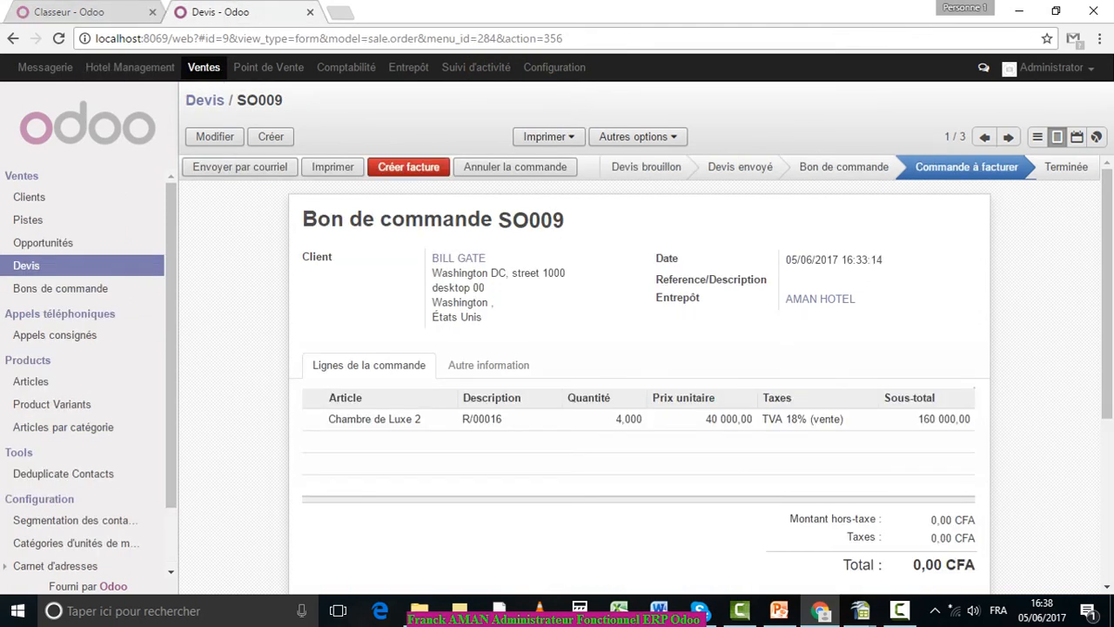
left_click(345, 67)
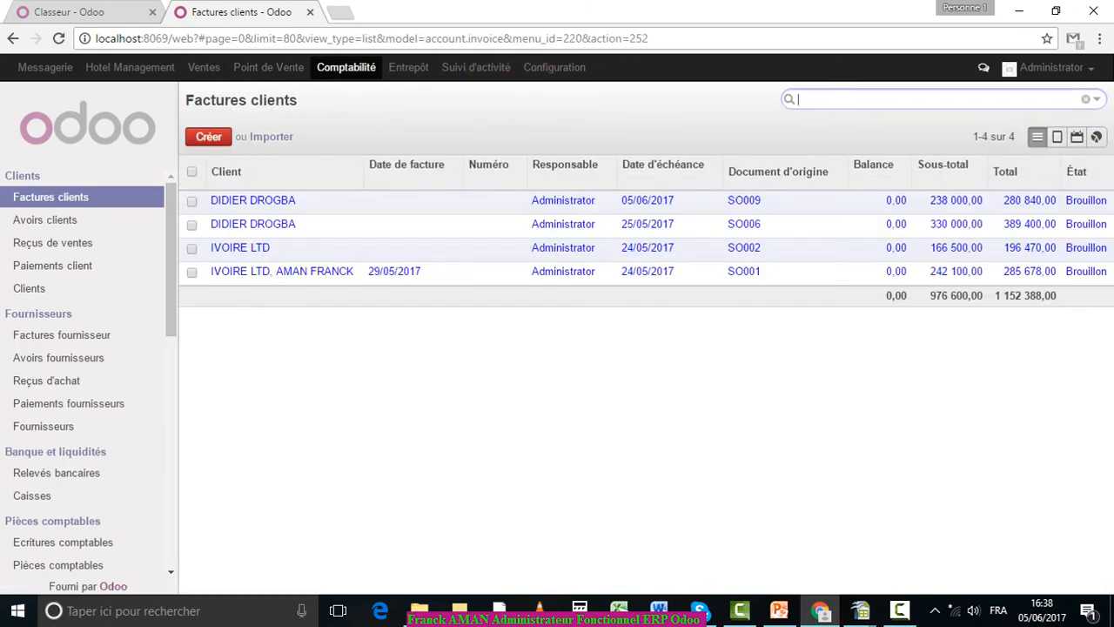
left_click(666, 206)
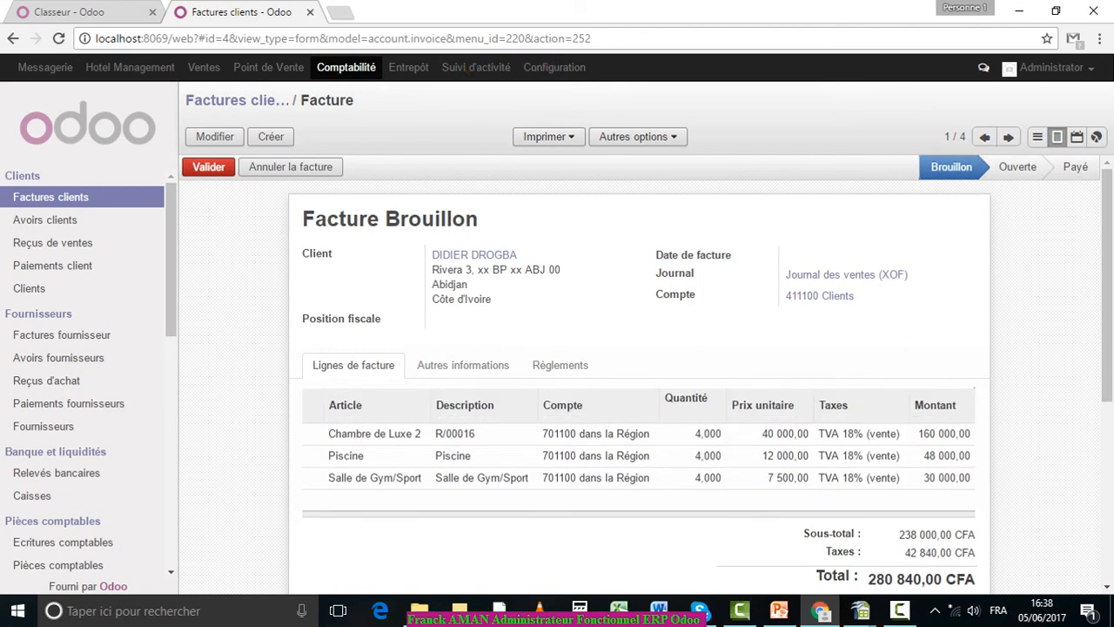
Check the draft invoice's lines, source document and totals, and validate the invoice
scroll(561, 273, "down", 2)
scroll(561, 273, "up", 2)
left_click(463, 365)
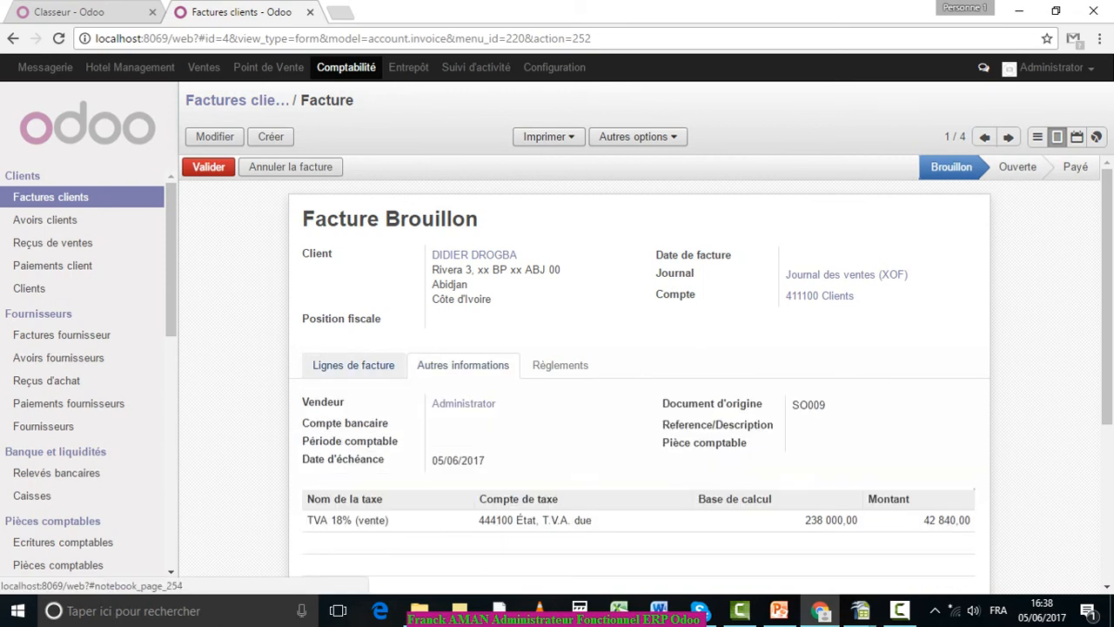
left_click(353, 365)
scroll(354, 364, "down", 2)
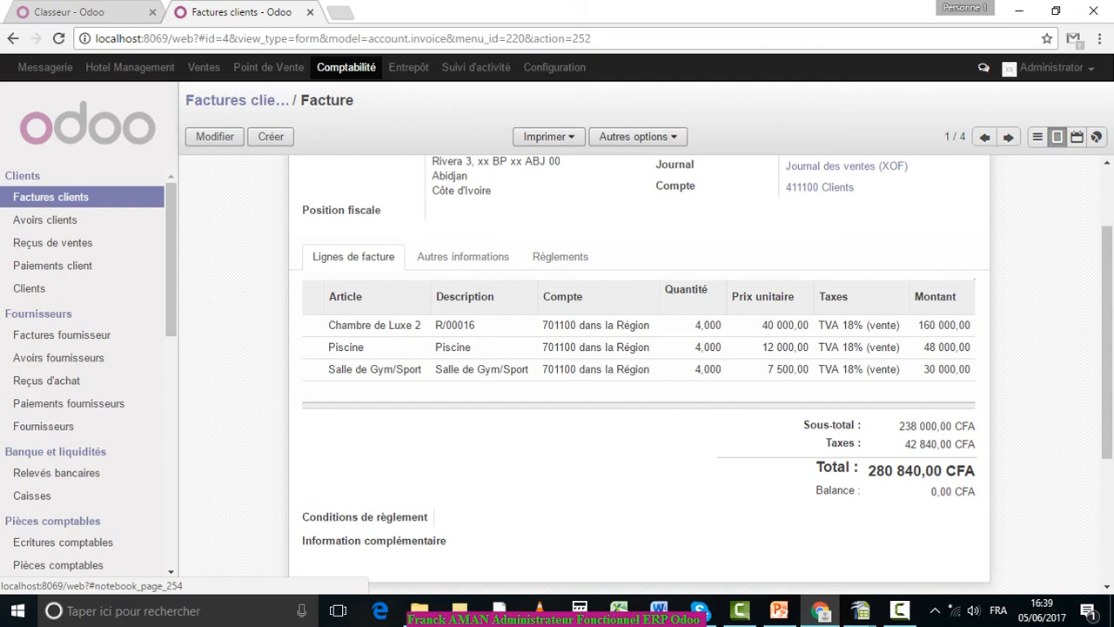
scroll(640, 366, "up", 2)
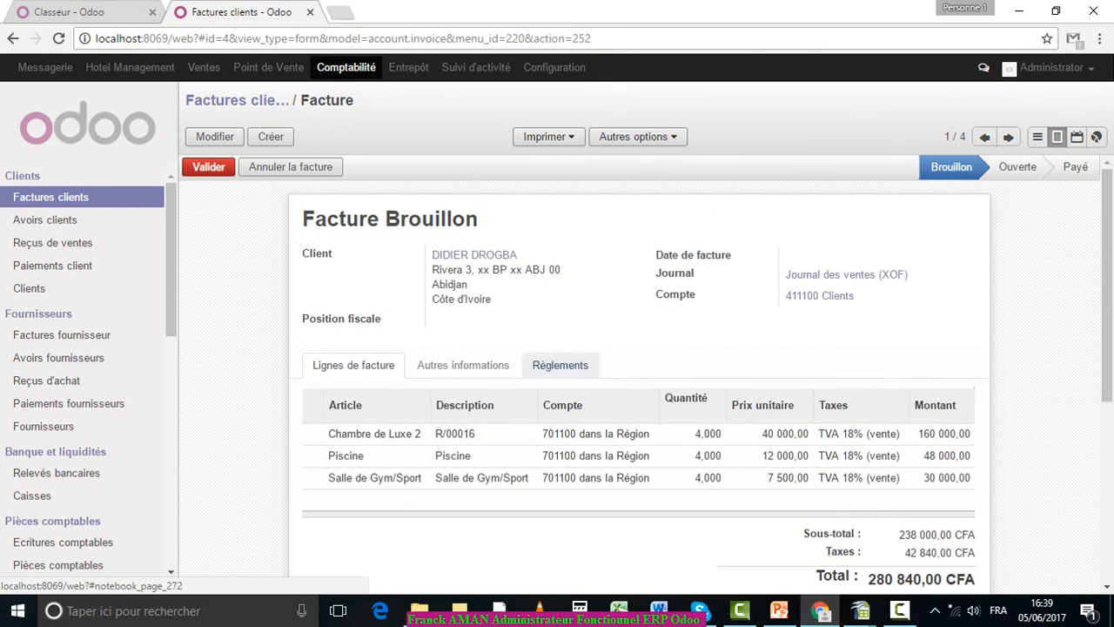
left_click(209, 167)
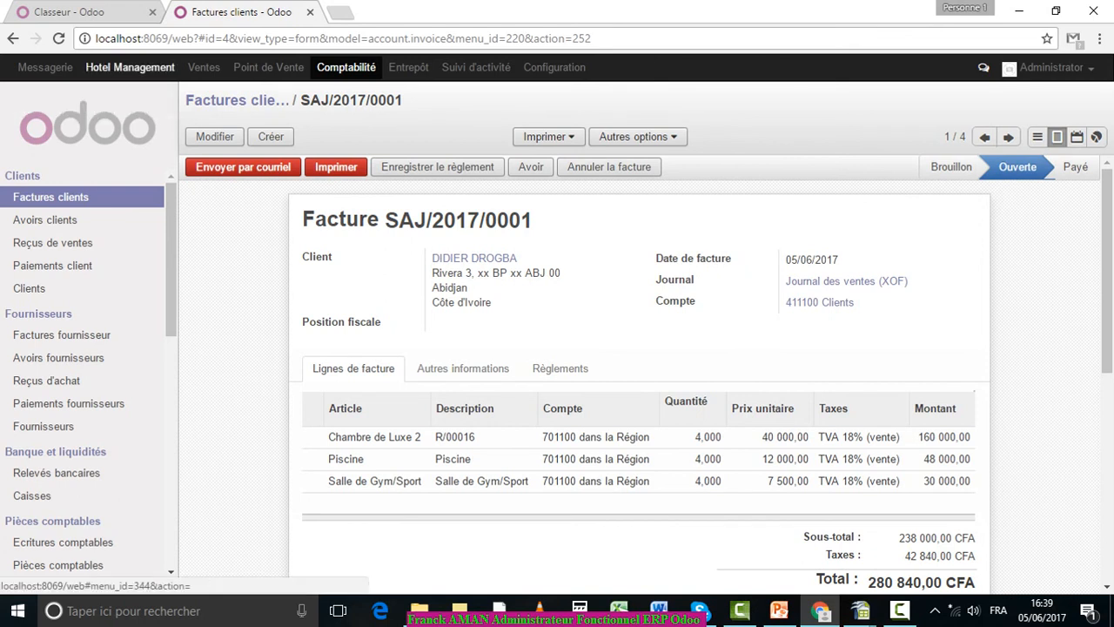
Open the hotel's 24/05/2017 daily room service record for Suite de luxe 1 and put it in edit mode
left_click(129, 67)
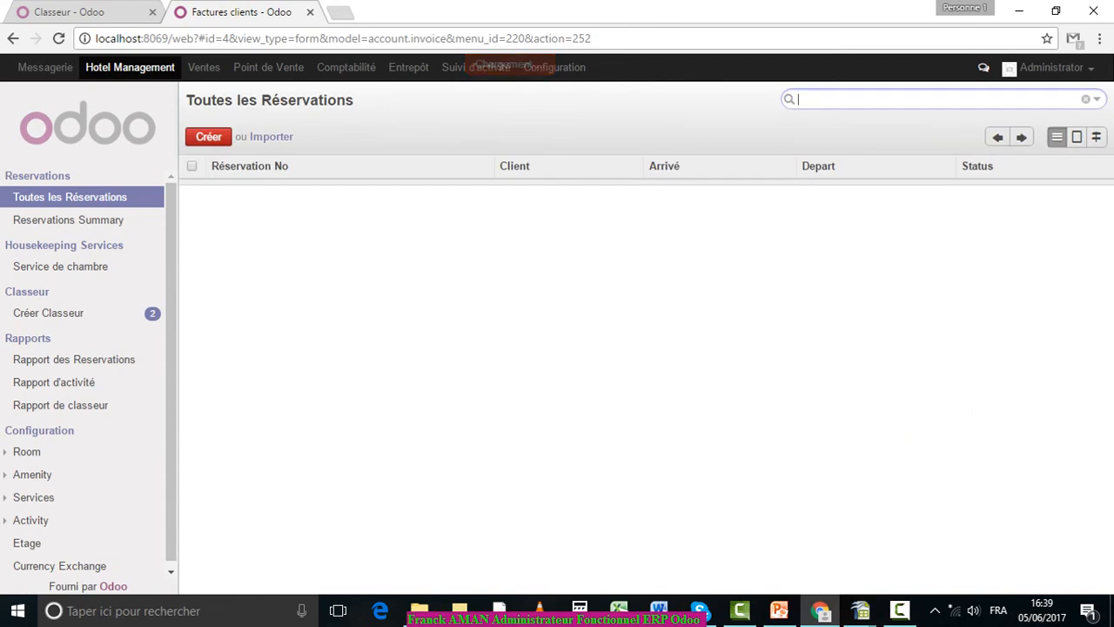
left_click(60, 267)
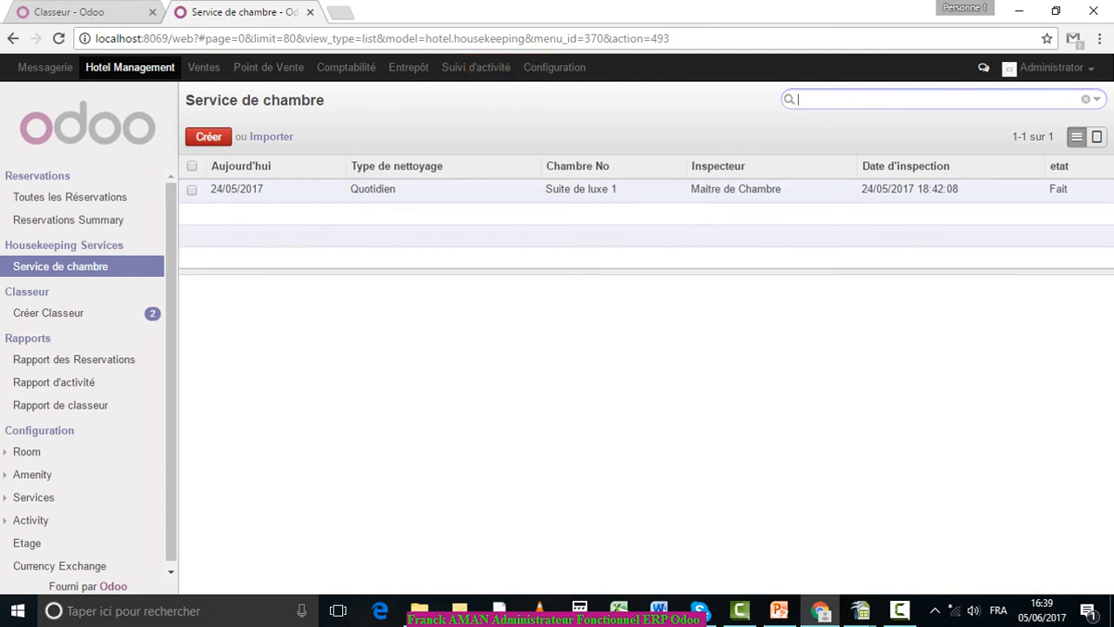
left_click(372, 188)
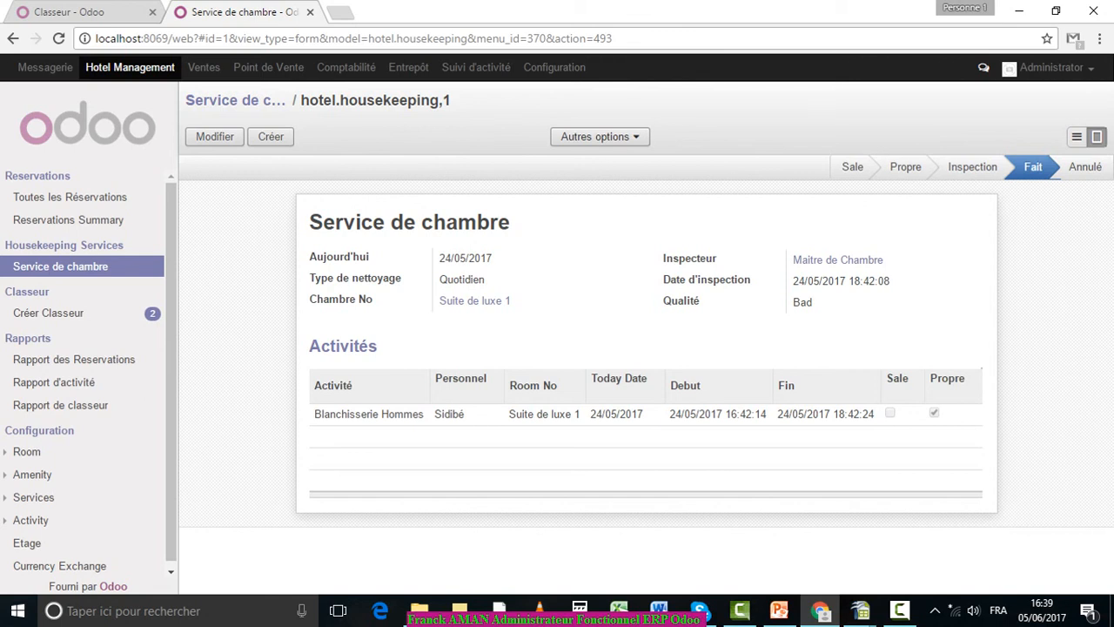
left_click(214, 137)
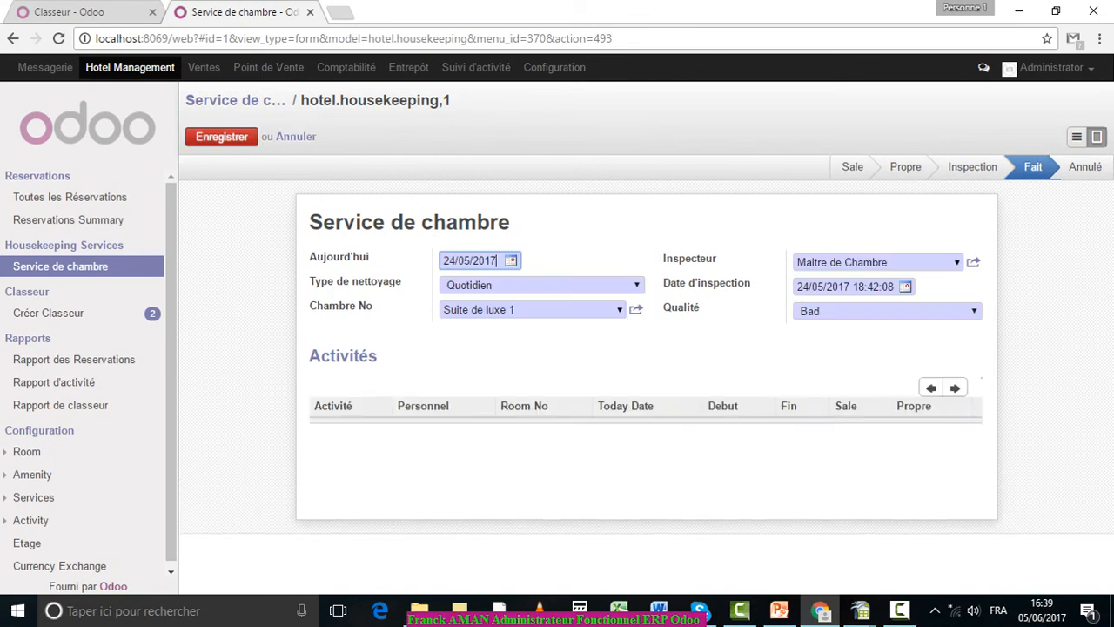
Examine the activity choices available for a new activity line in the room service record, and discard the unsaved line
left_click(362, 459)
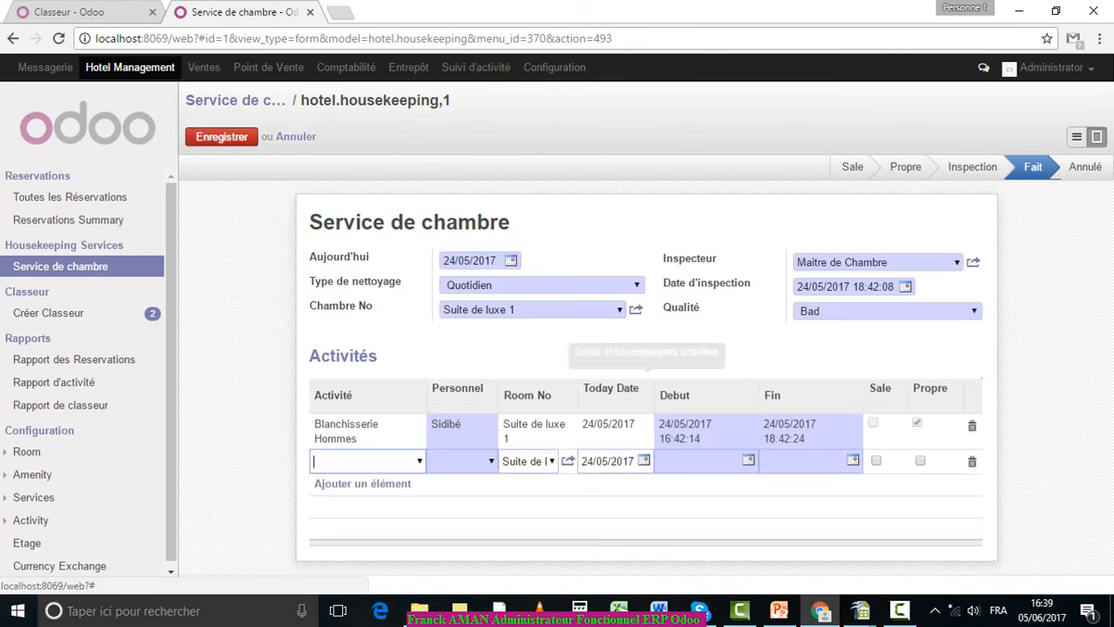
left_click(419, 461)
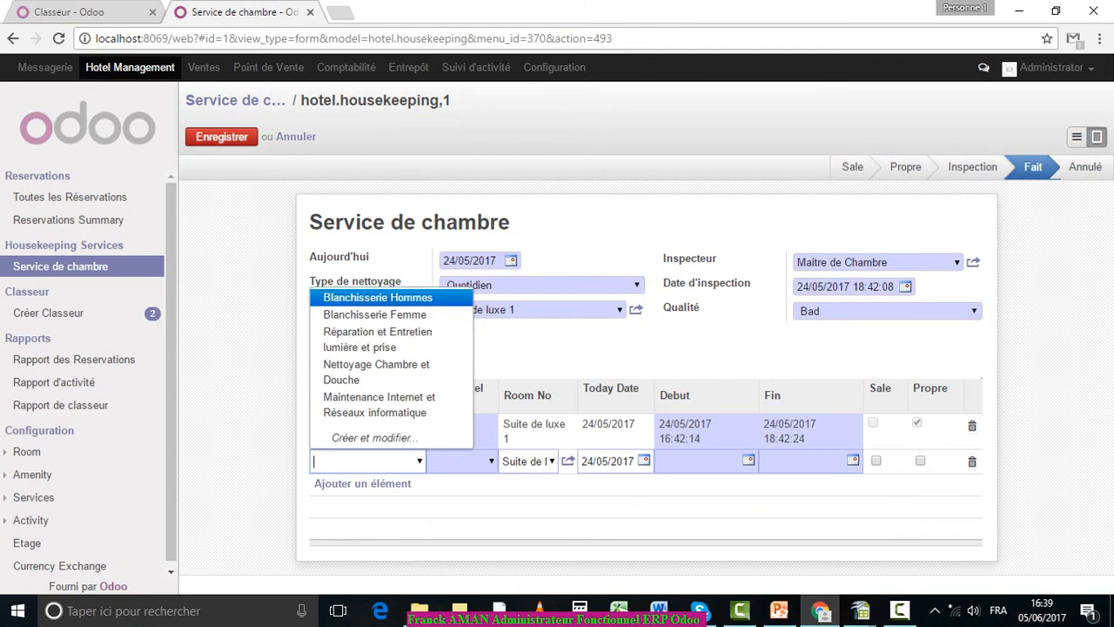
key("Down")
key("Down")
key("Down")
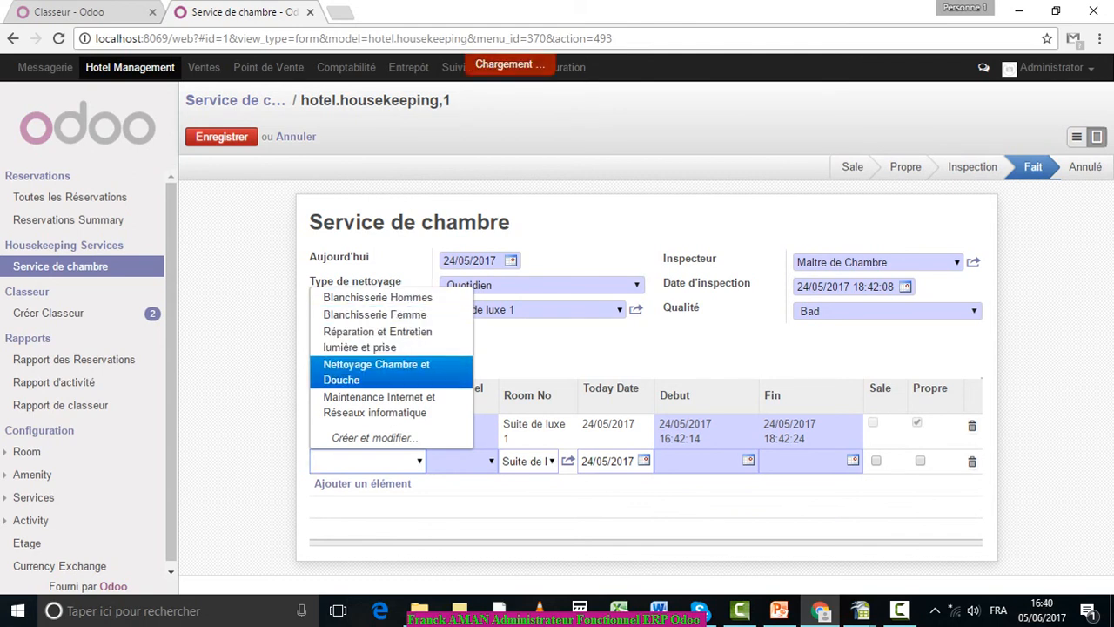
key("Down")
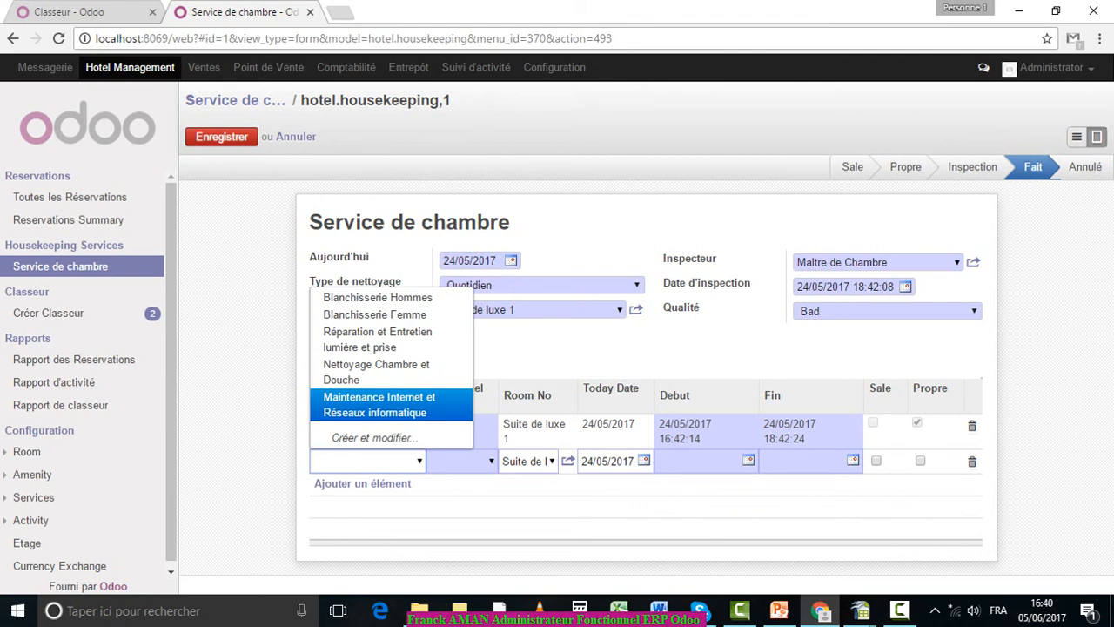
left_click(420, 462)
left_click(296, 137)
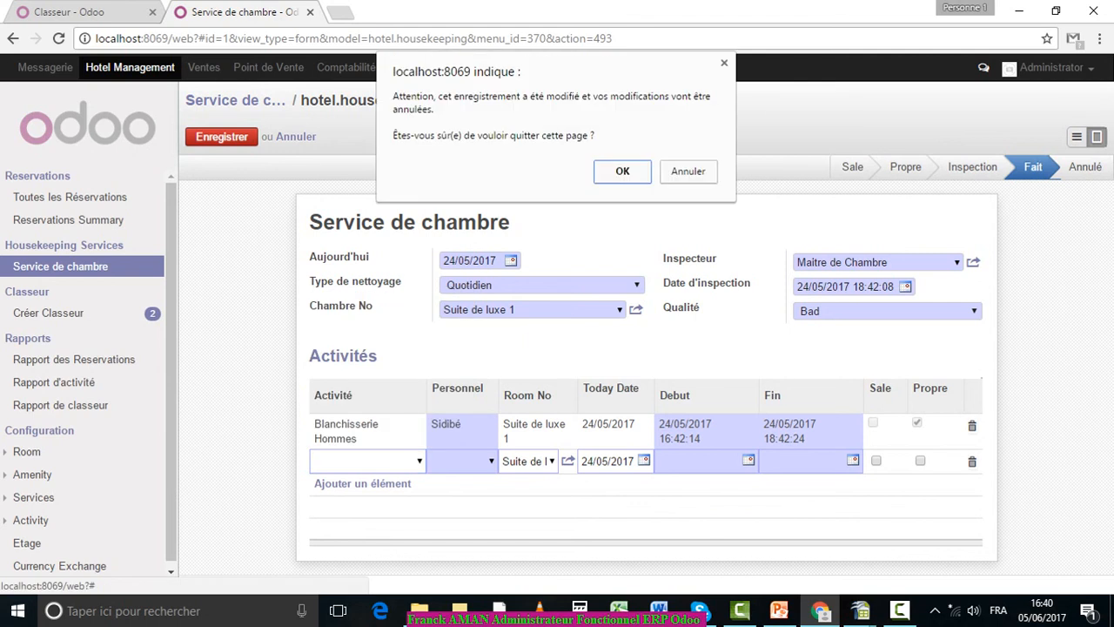
left_click(622, 171)
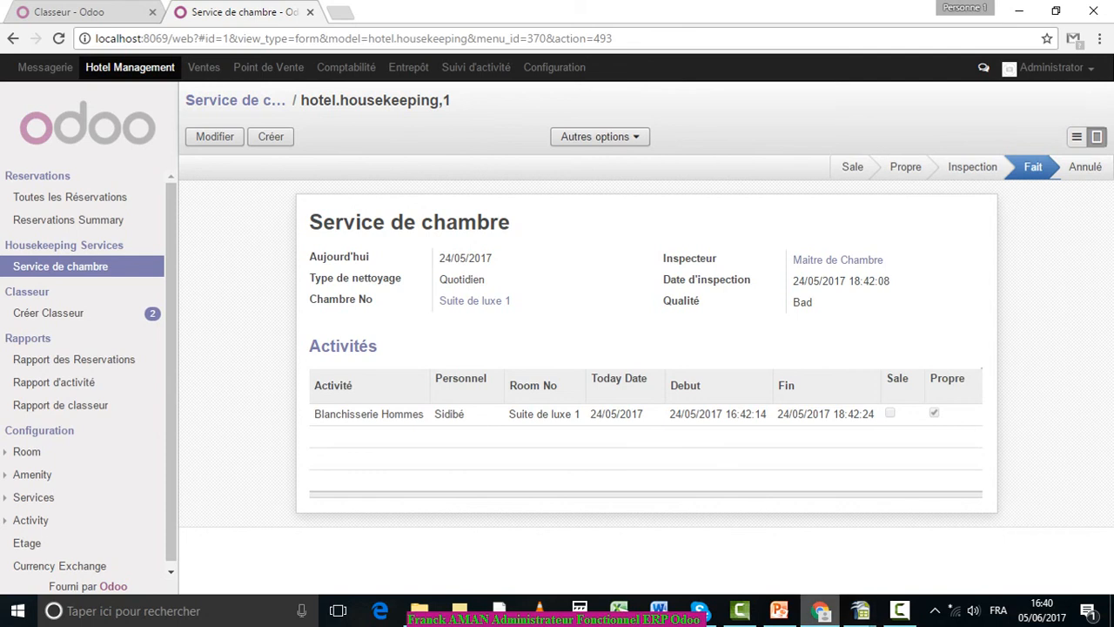
mouse_move(821, 611)
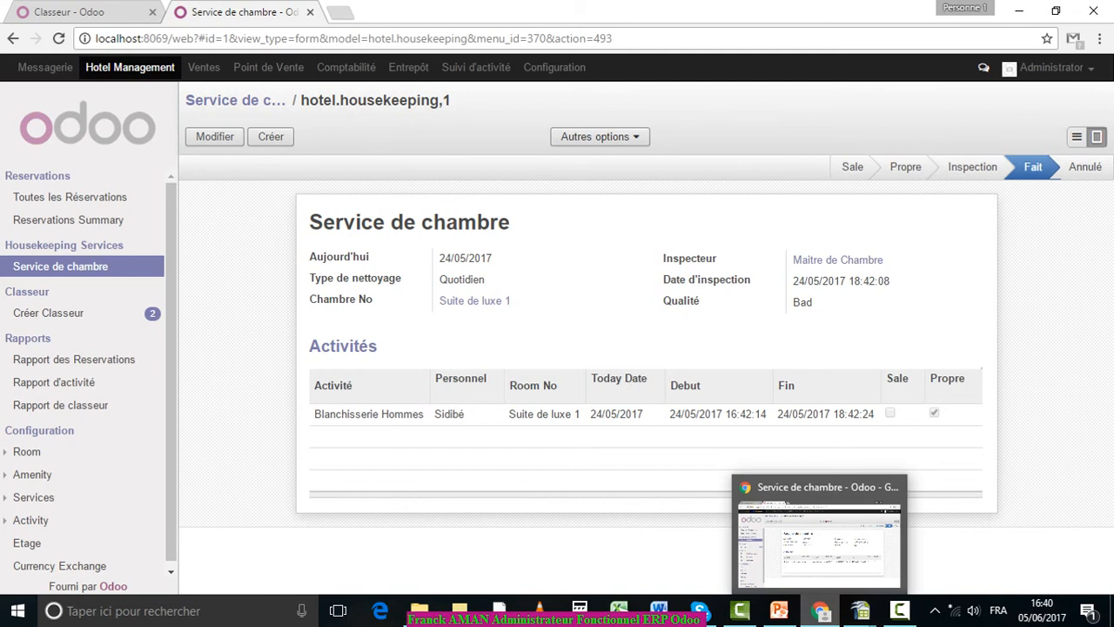
left_click(900, 611)
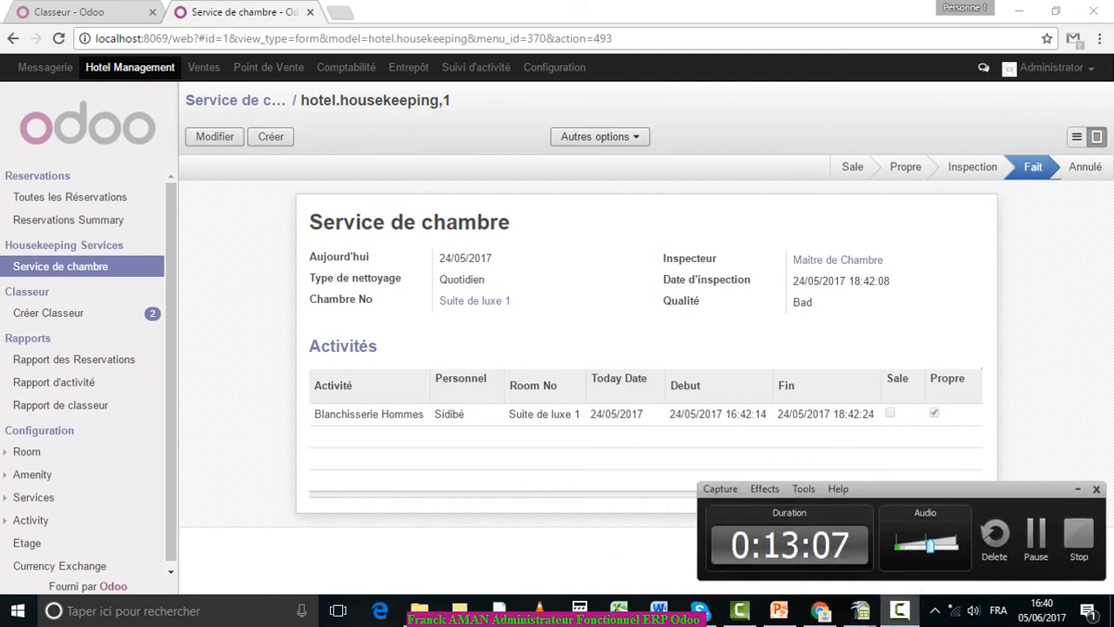